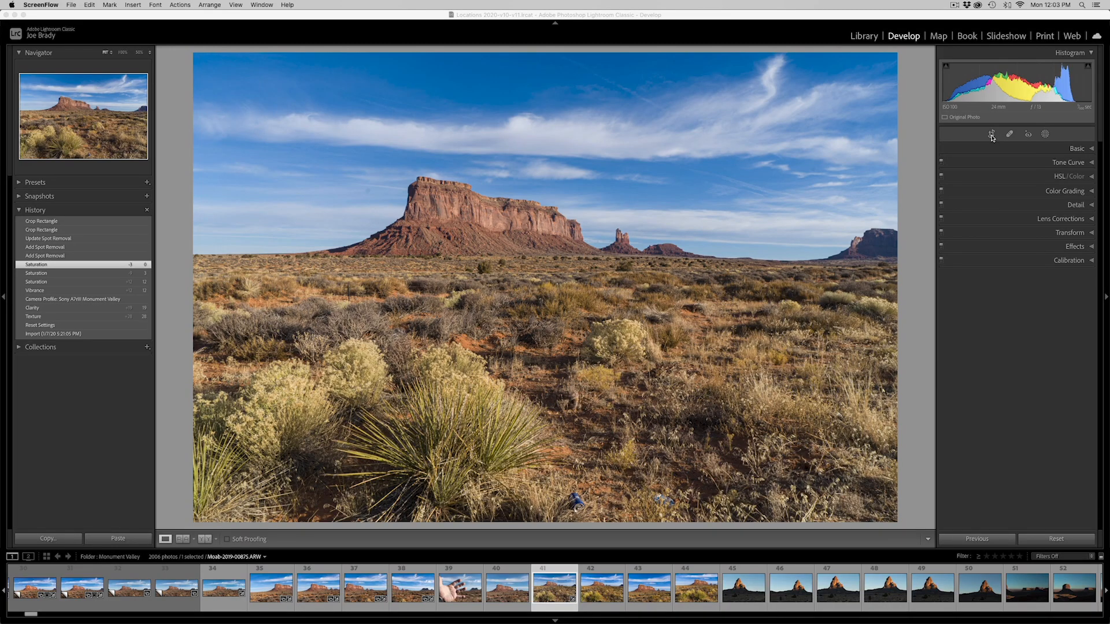
Examine the options of the Crop, Spot Removal, Red Eye Correction and Masking tools, including the crop aspect ratio presets
left_click(906, 232)
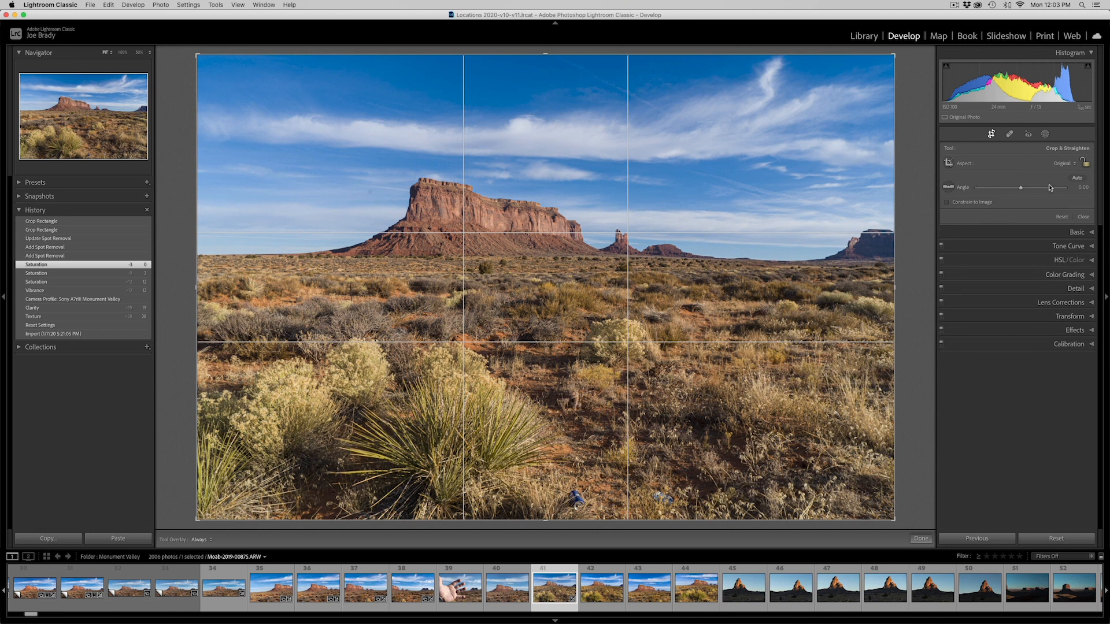
left_click(1060, 165)
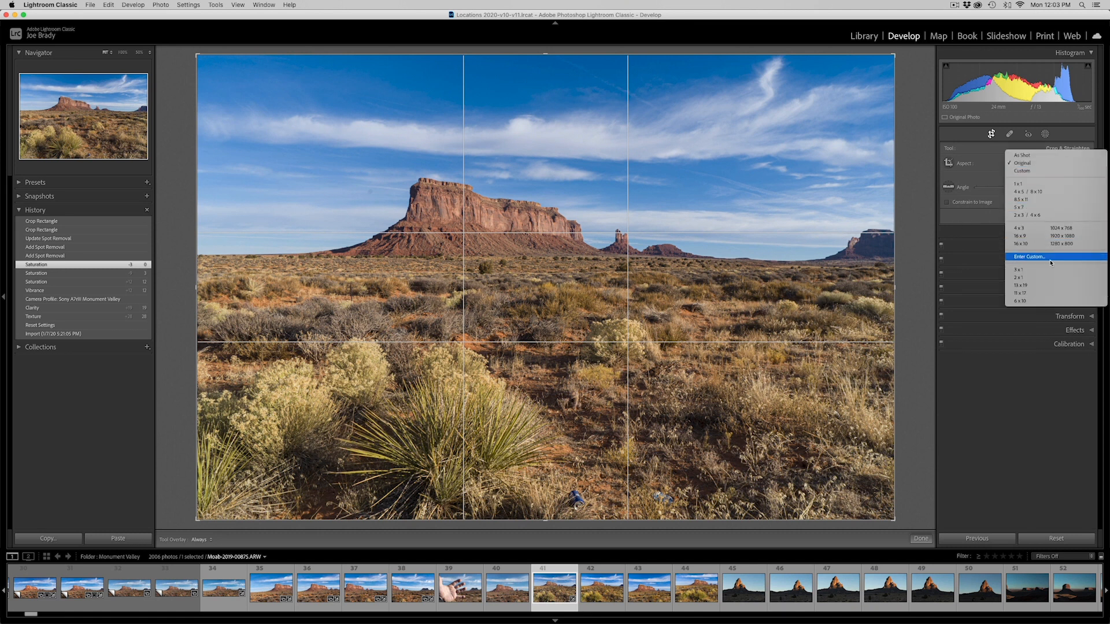
left_click(988, 155)
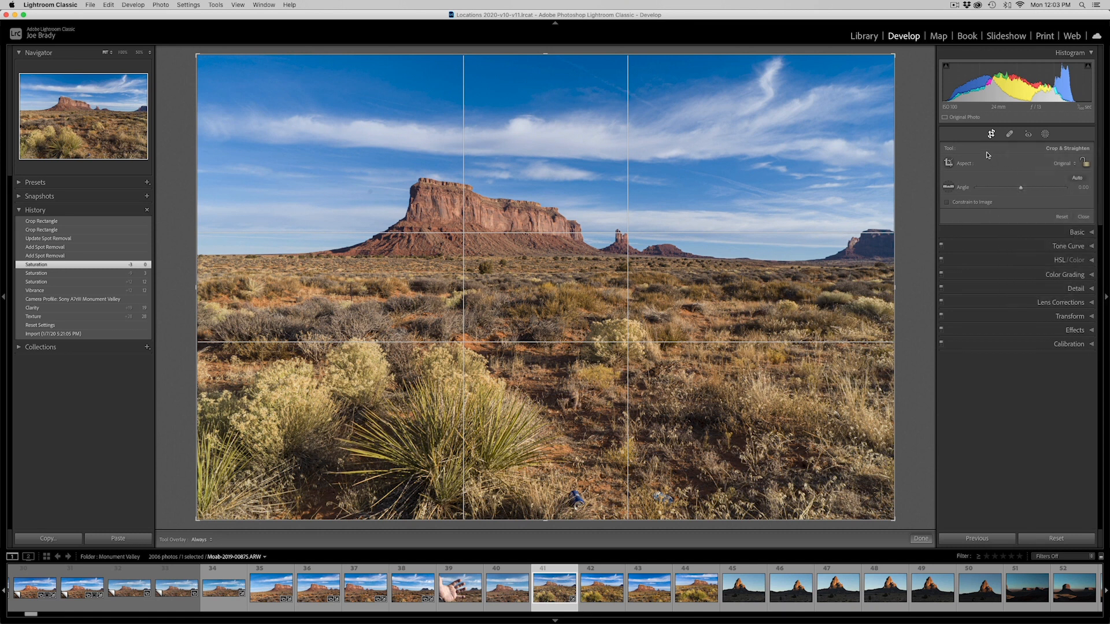
left_click(1009, 134)
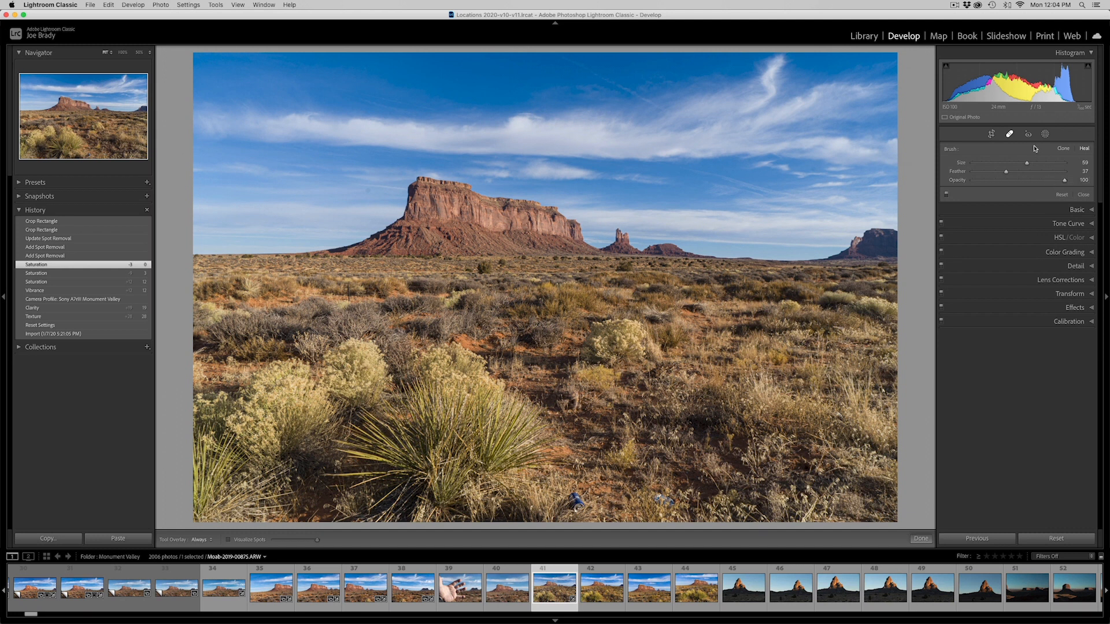
left_click(1028, 135)
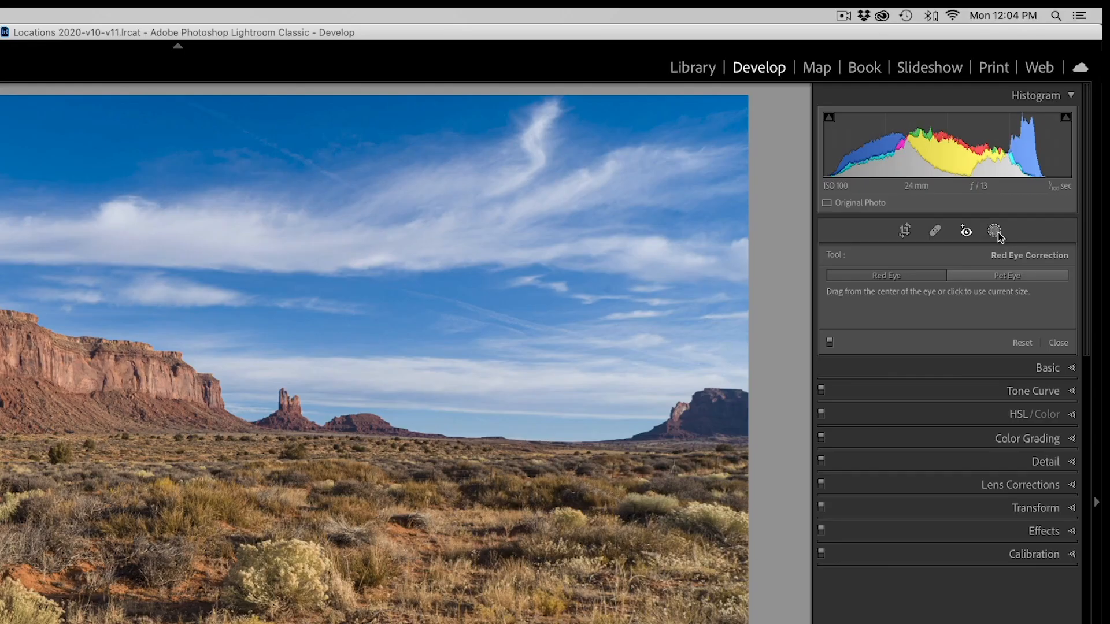
left_click(1046, 135)
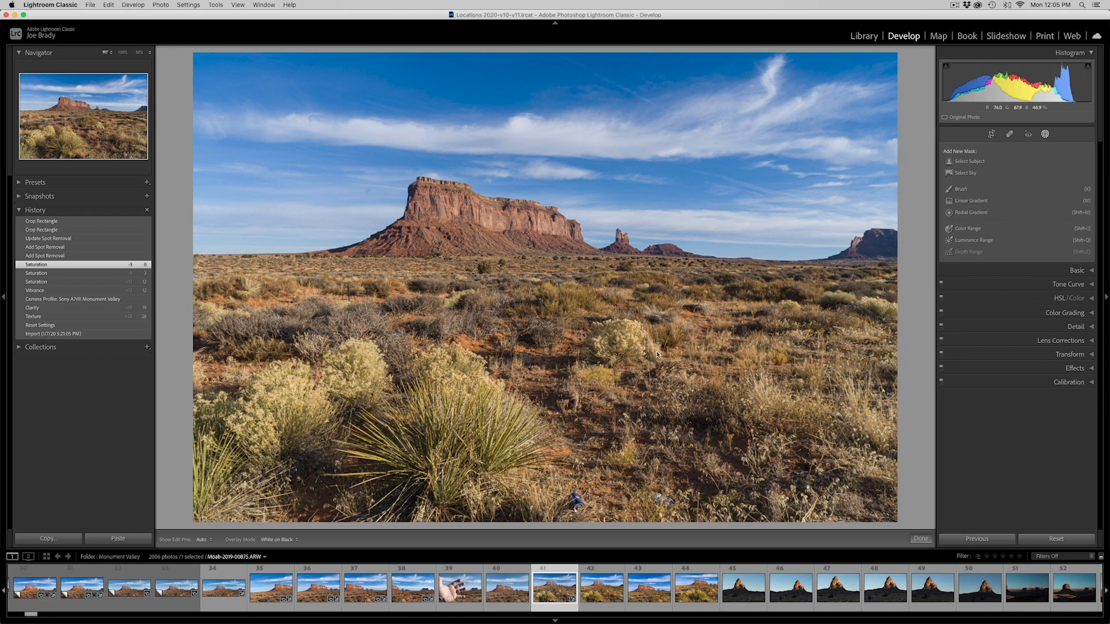
Heal the two pieces of litter in the lower foreground, moving the second spot's source beside the yucca, and finish spot removal
left_click(1009, 135)
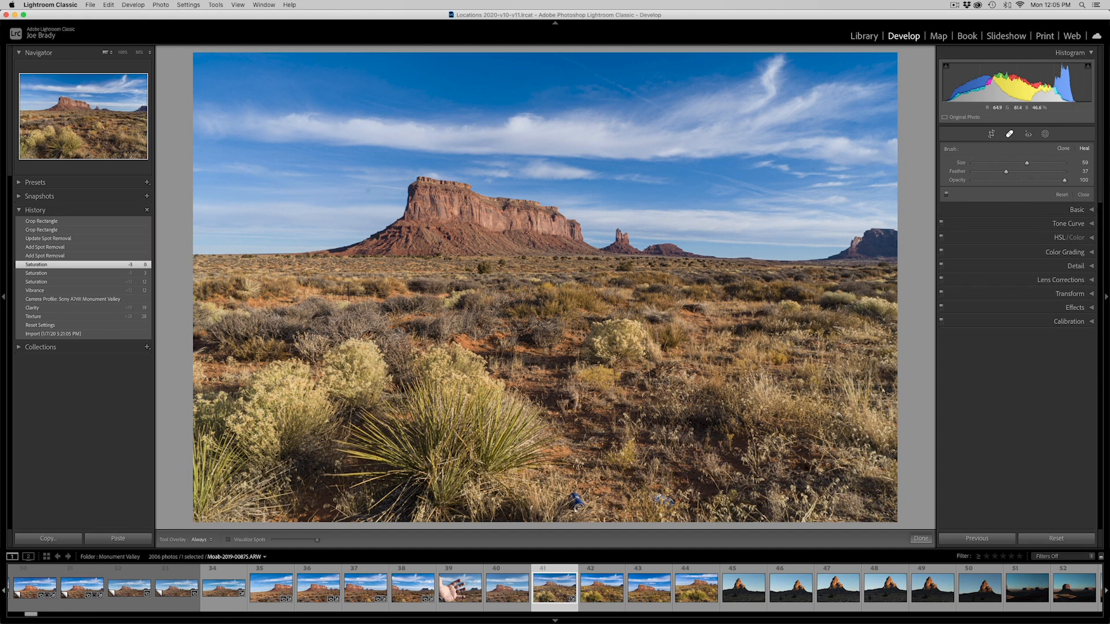
left_click_drag(660, 499, 663, 499)
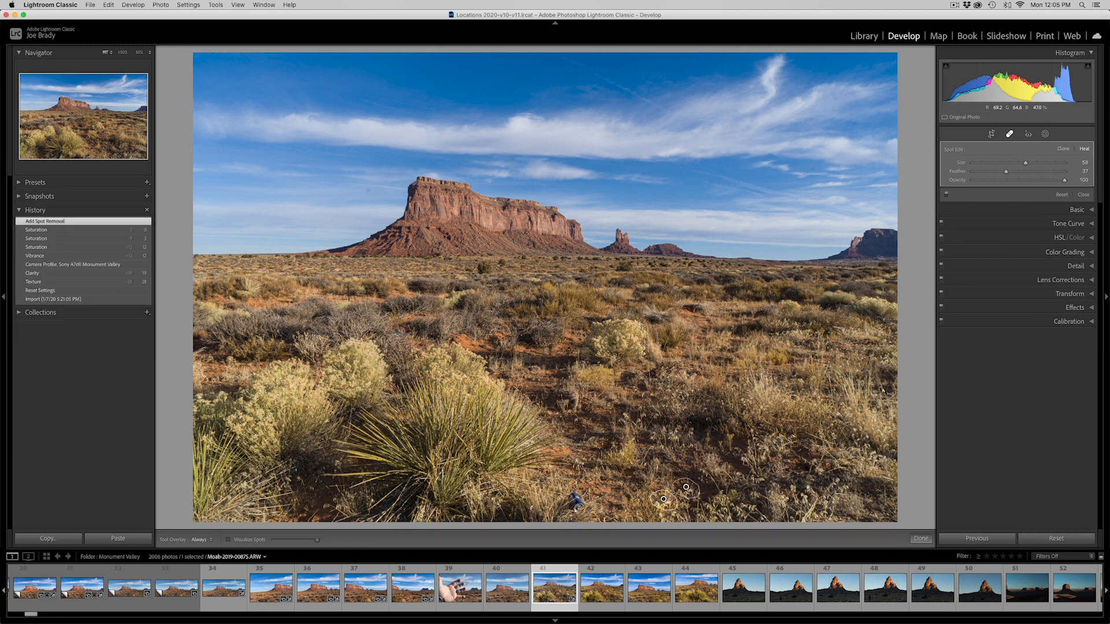
mouse_move(577, 499)
left_mouse_down()
mouse_move(571, 509)
mouse_move(581, 492)
left_mouse_up()
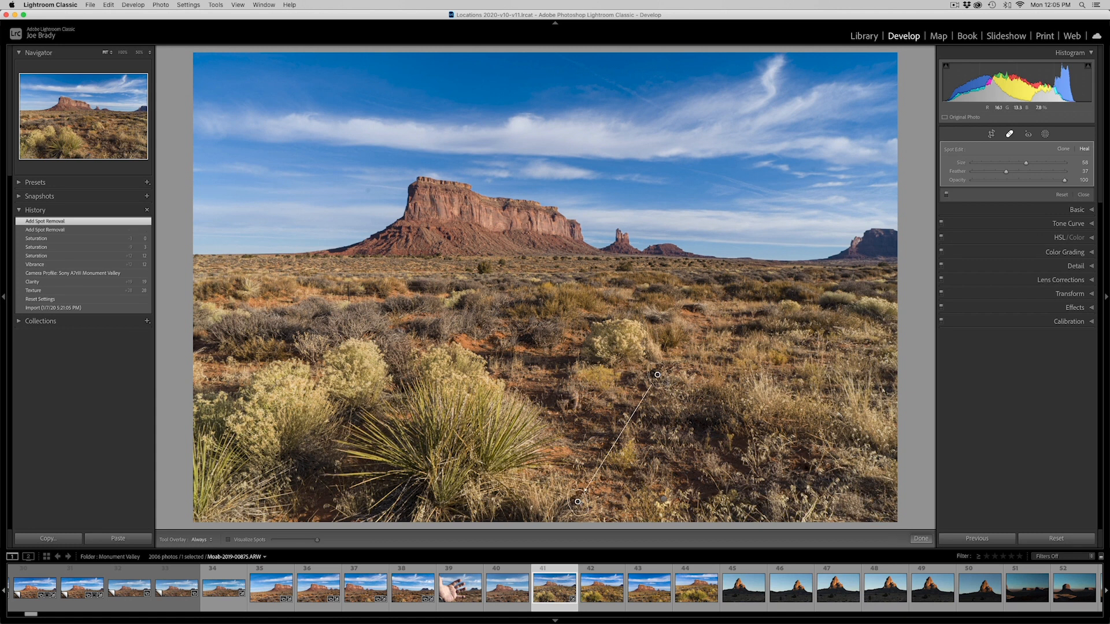
mouse_move(658, 375)
left_mouse_down()
mouse_move(604, 412)
mouse_move(531, 497)
left_mouse_up()
left_click(921, 538)
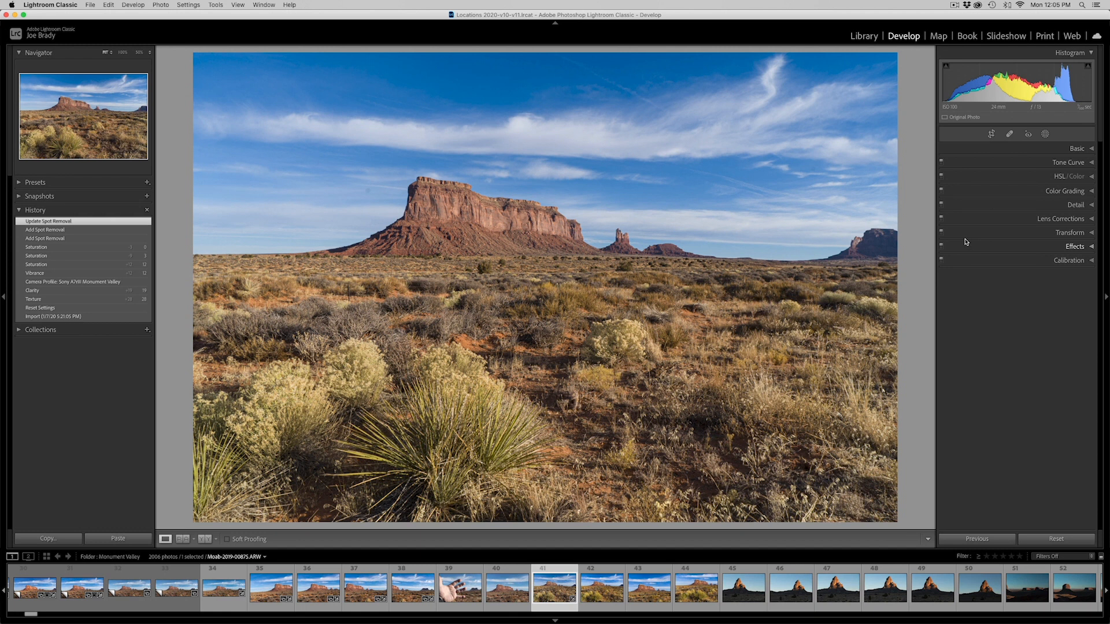
Visualize spots for spot removal with a lowered threshold and heal the dust spot in the sky just left of the large butte
key("q")
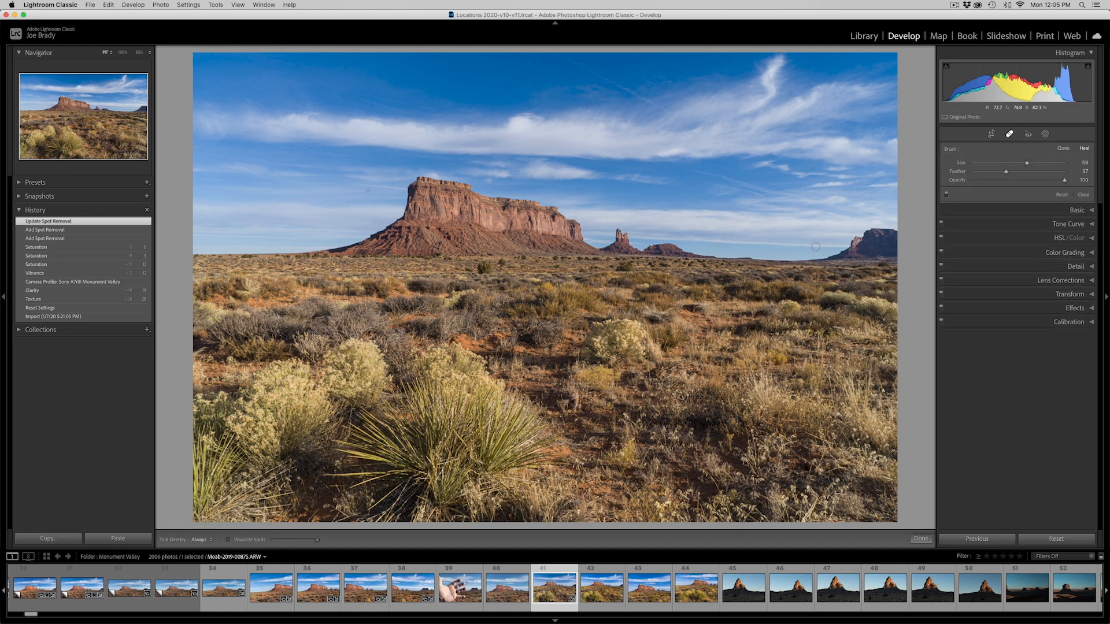
key("a")
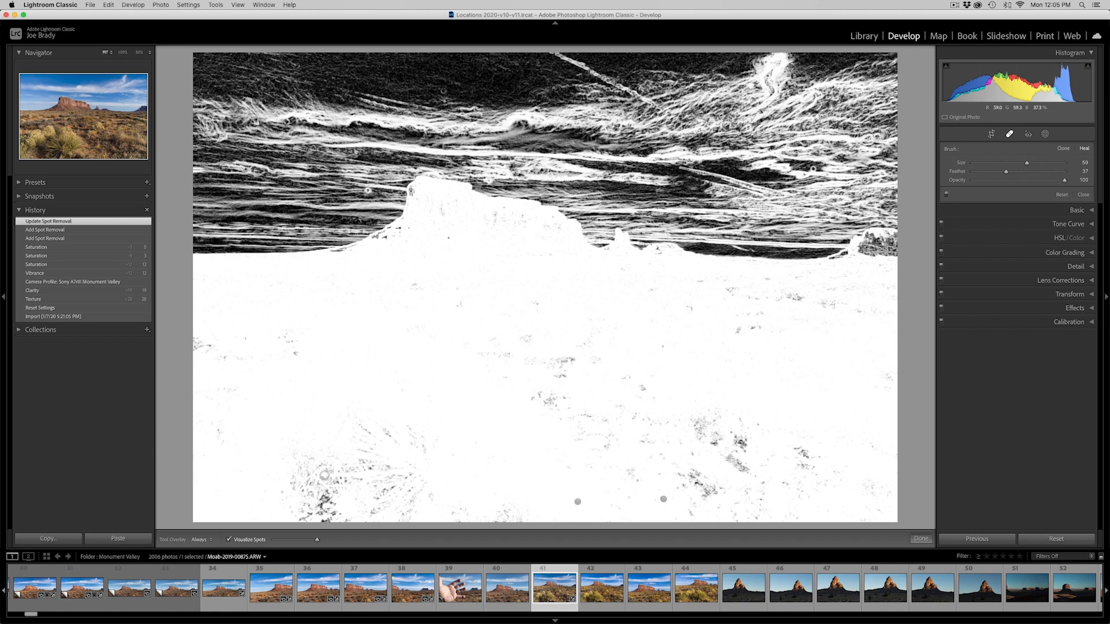
mouse_move(317, 540)
left_mouse_down()
mouse_move(291, 544)
mouse_move(305, 541)
left_mouse_up()
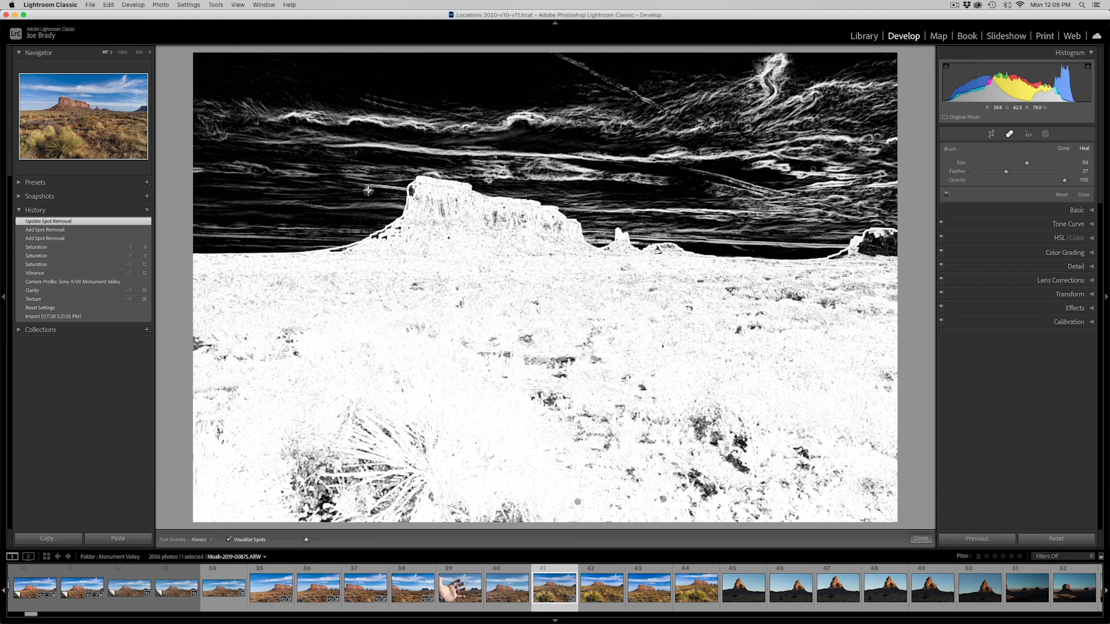
left_click(369, 190)
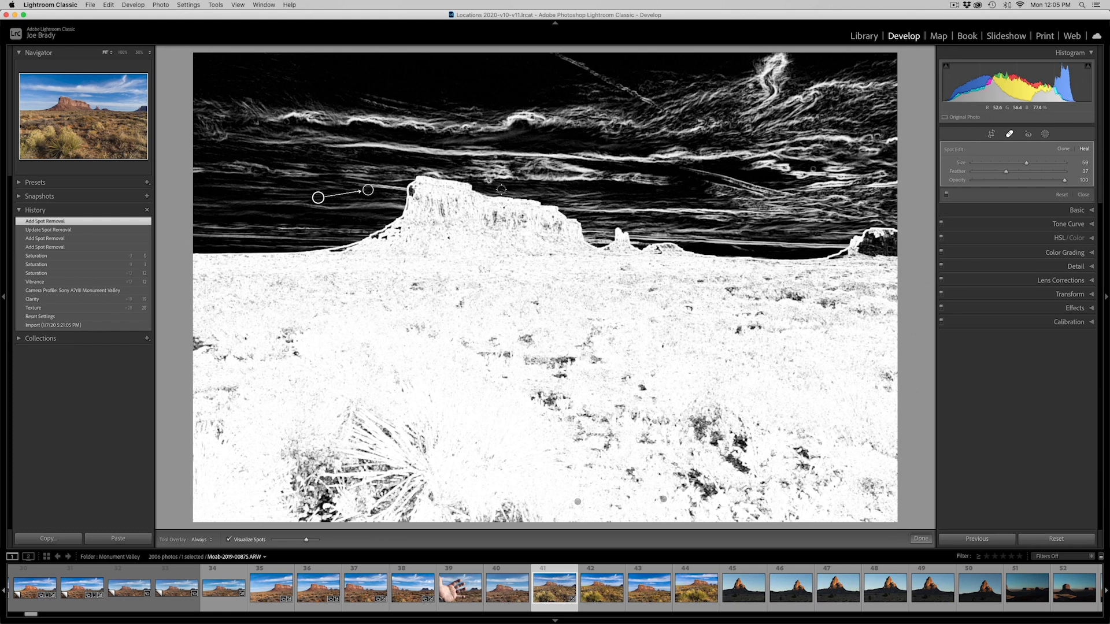
Heal the two dust spots in the right part of the sky, comparing the normal and Visualize Spots views
key("a")
key("a")
left_click(814, 168)
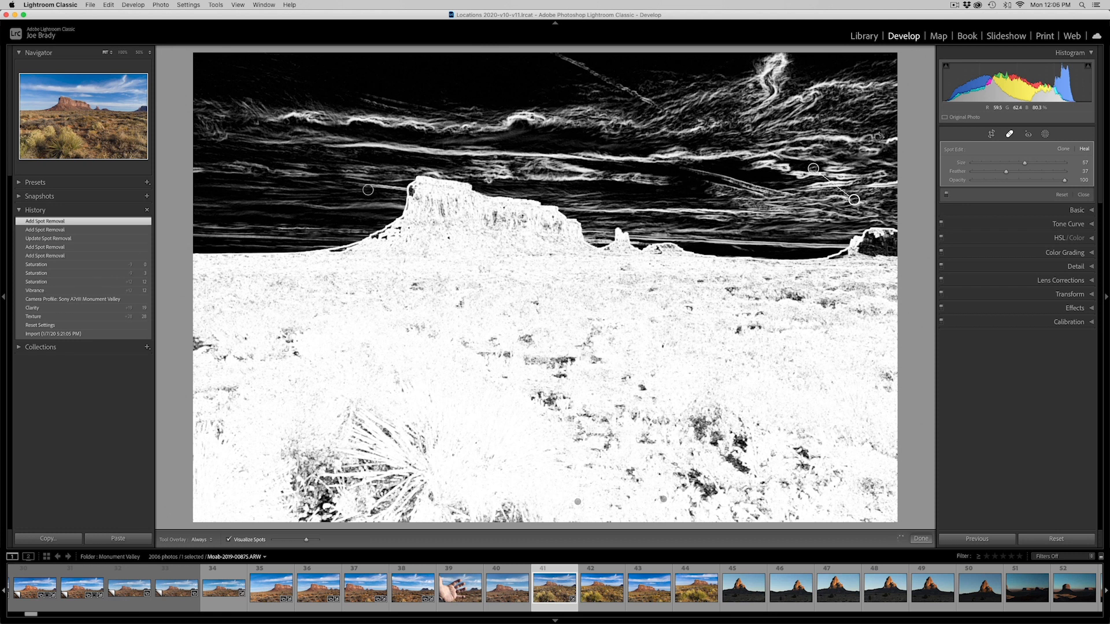
key("a")
key("a")
left_click(878, 136)
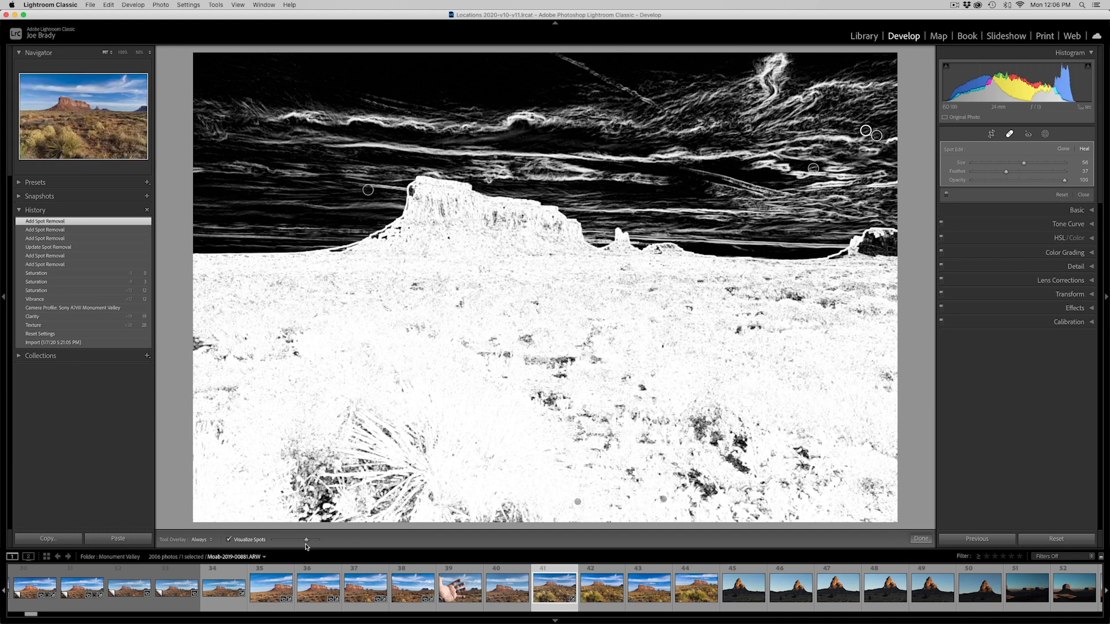
Raise the Visualize Spots threshold to maximum, heal the dust spot in the upper sky above the butte, and finish spot removal
left_click_drag(306, 539, 344, 543)
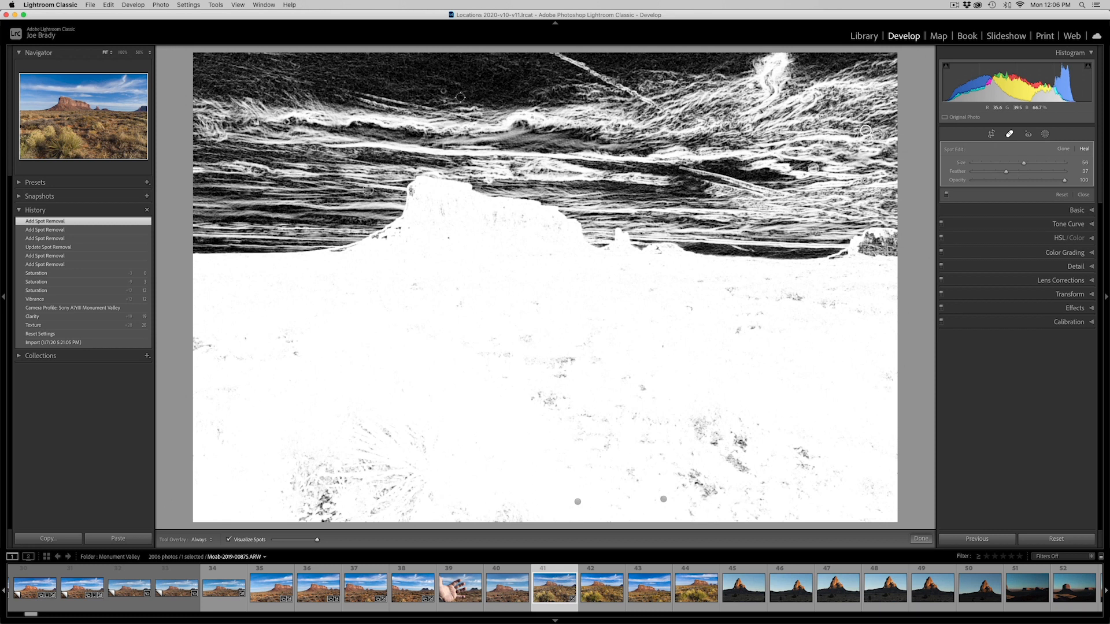
left_click(443, 91)
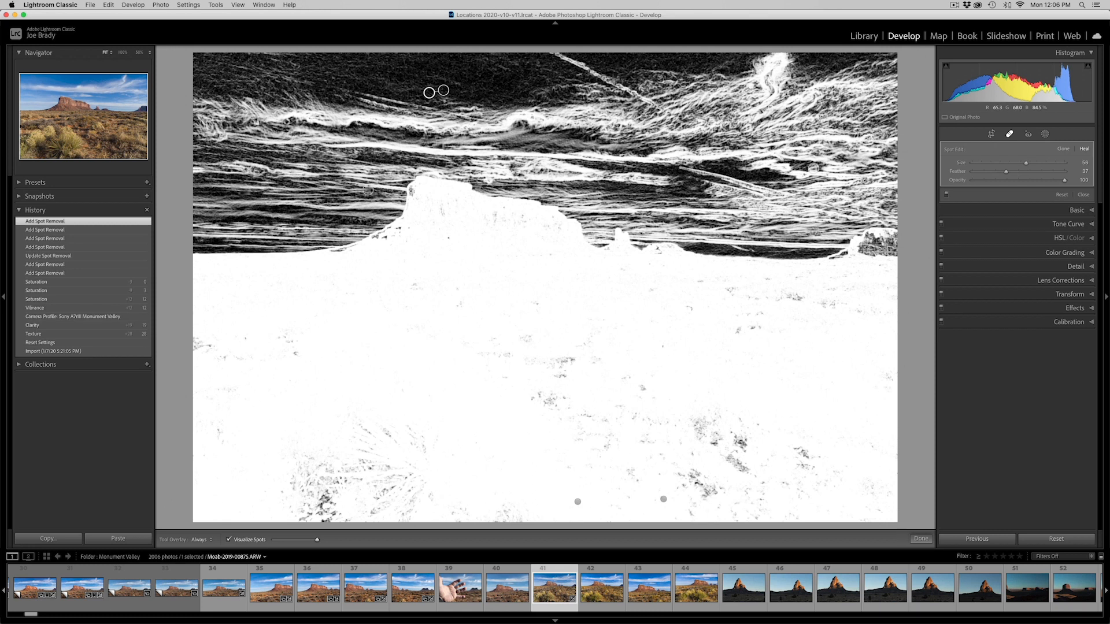
key("a")
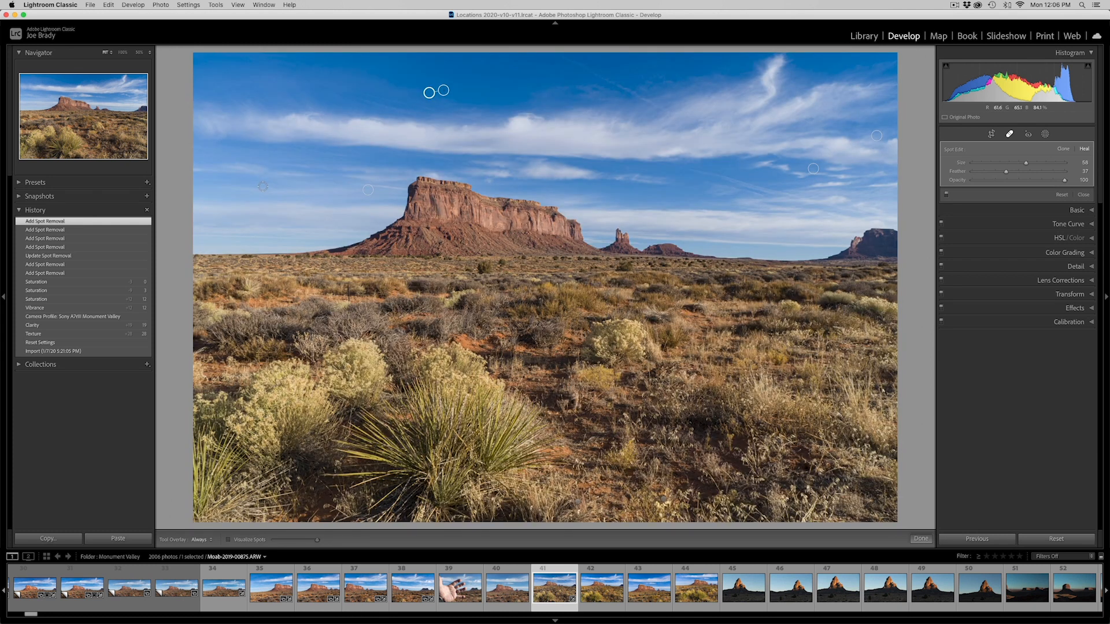
key("a")
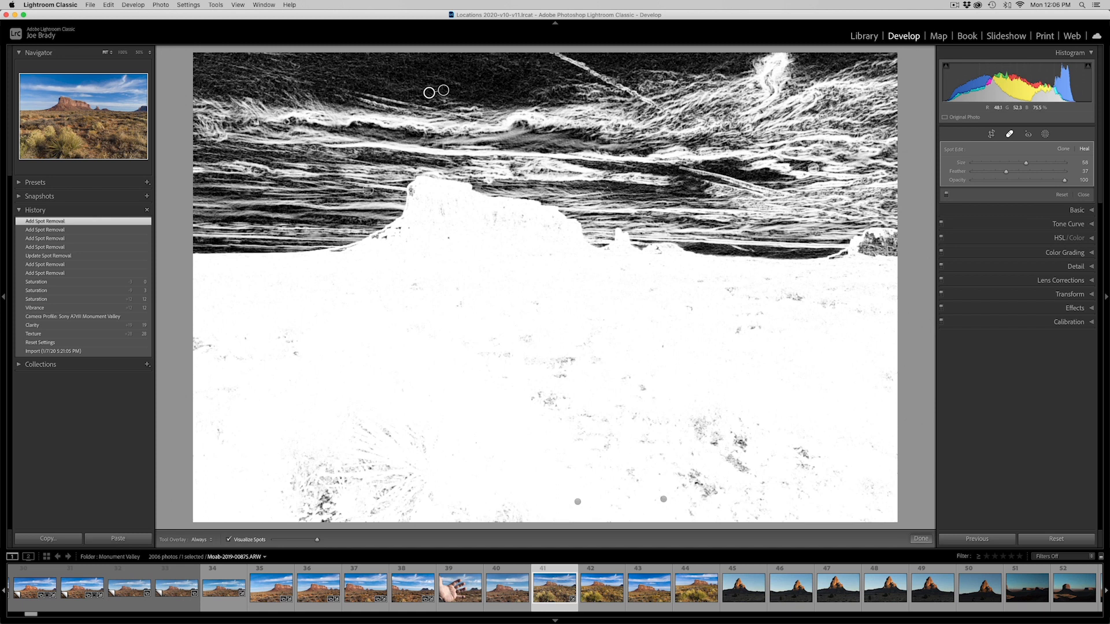
key("a")
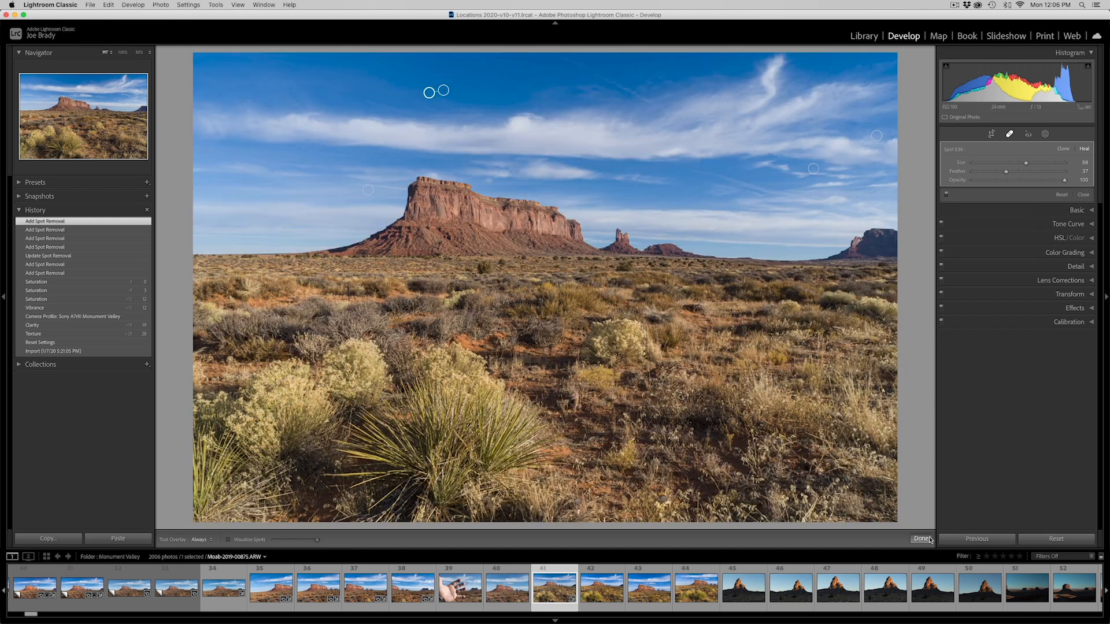
left_click(921, 538)
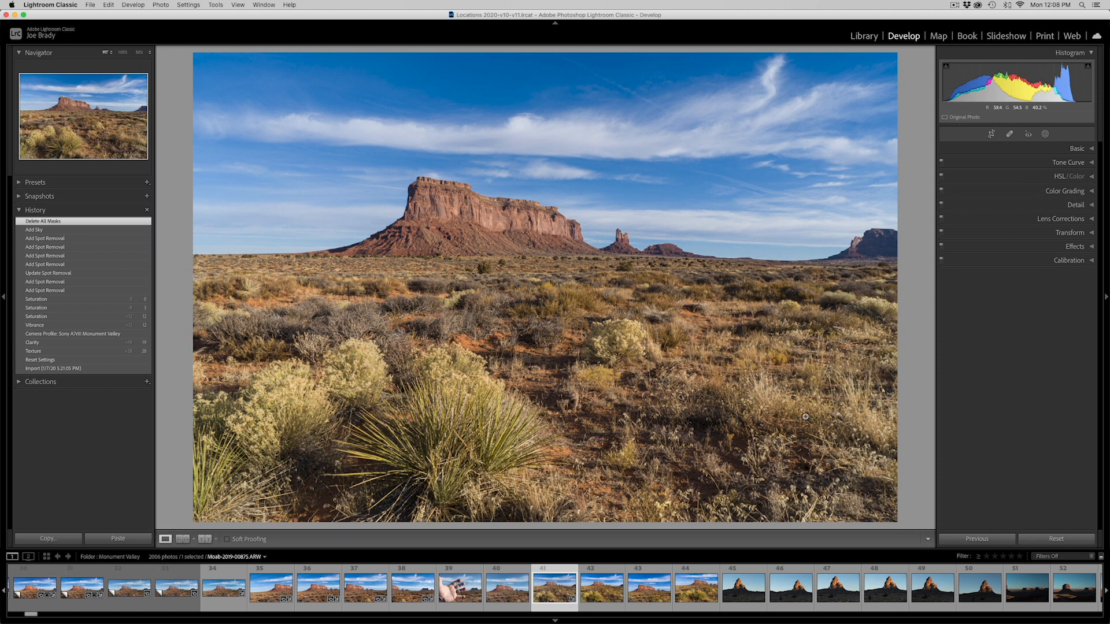
Create a Select Sky mask and show it as Image on Black after trying Color Overlay on B&W
left_click(1046, 134)
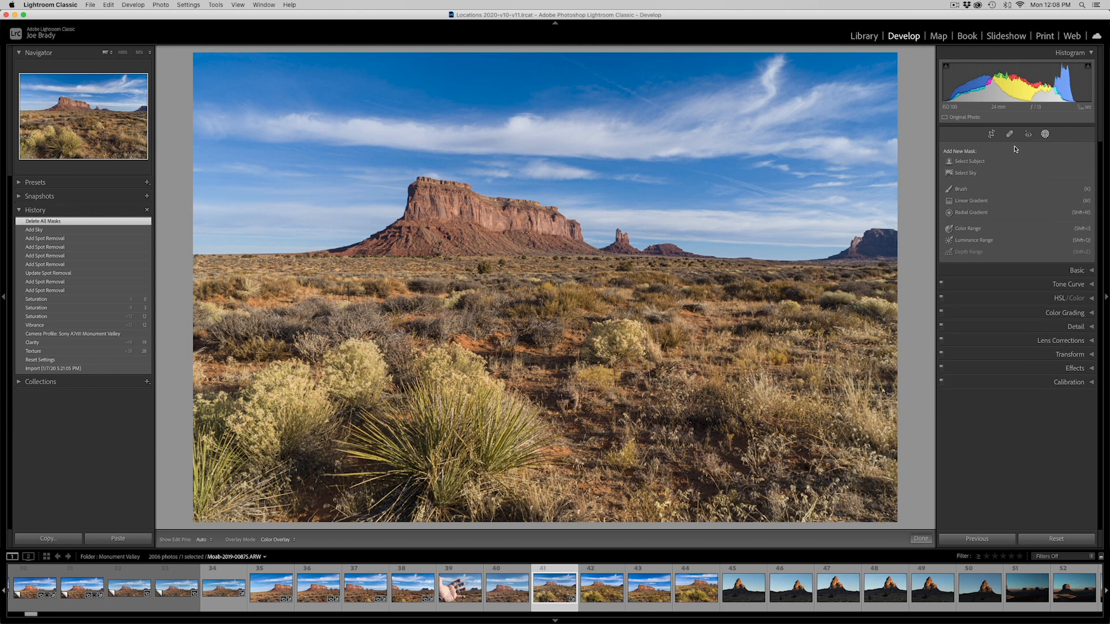
left_click(969, 173)
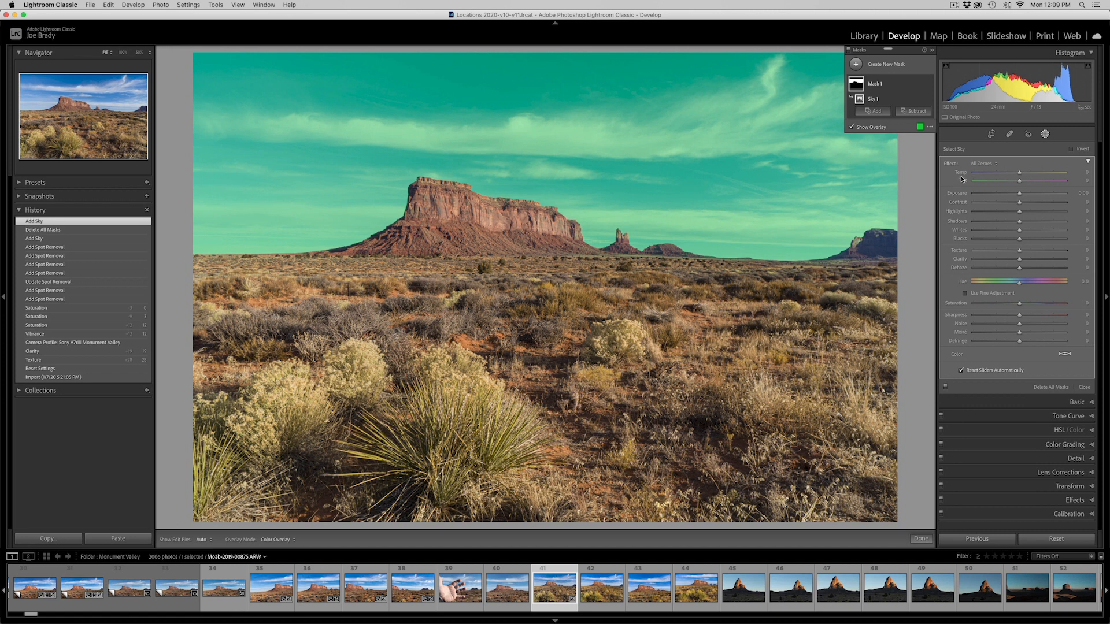
left_click(929, 128)
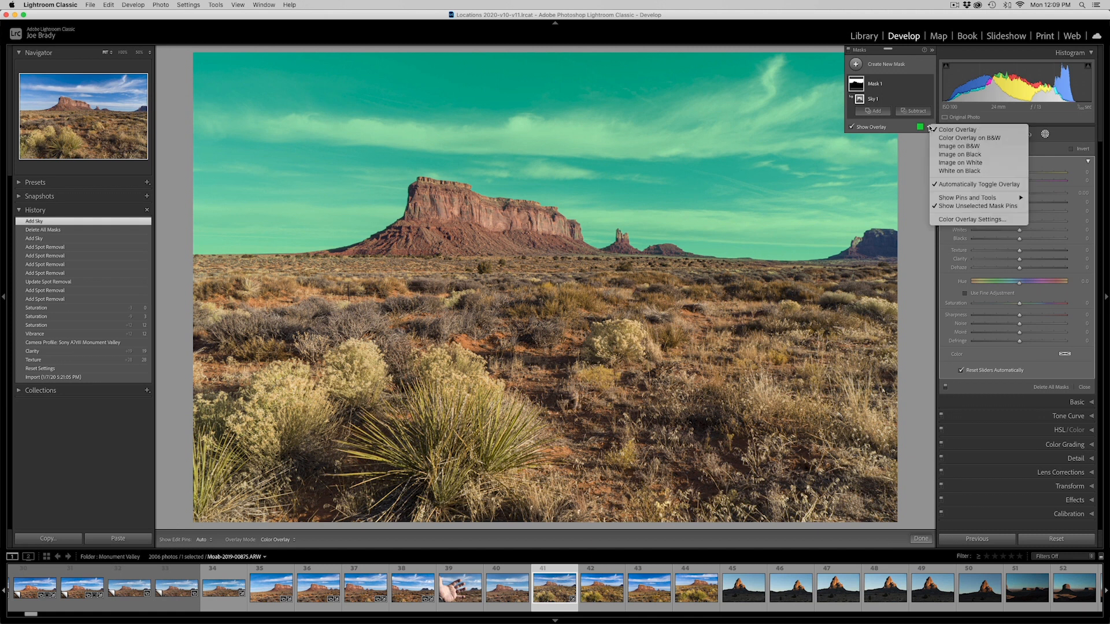
left_click(943, 138)
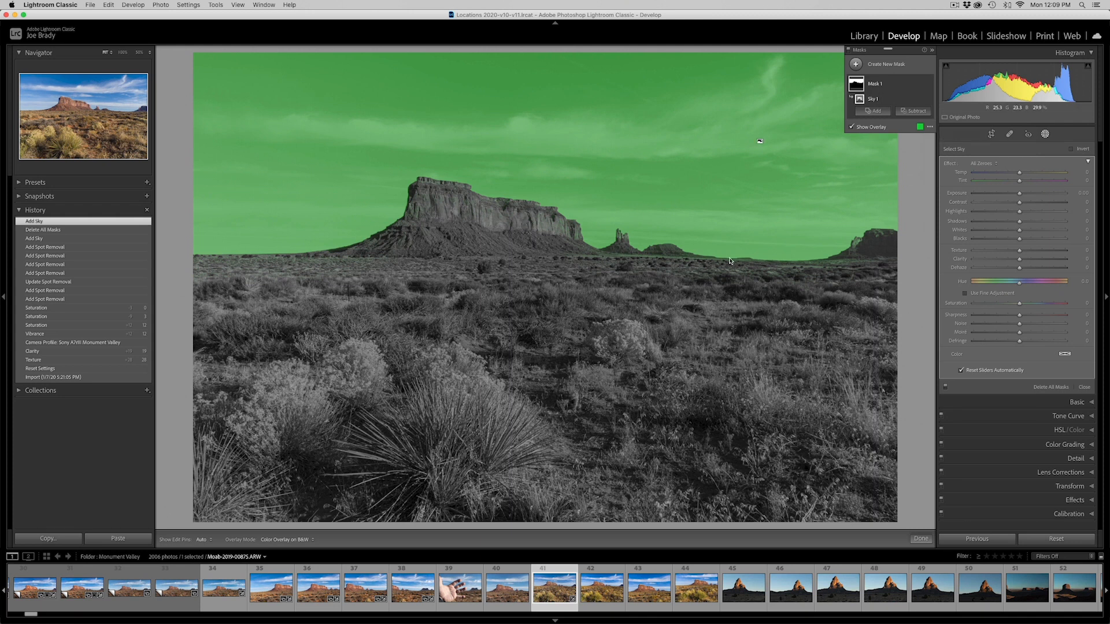
left_click(930, 128)
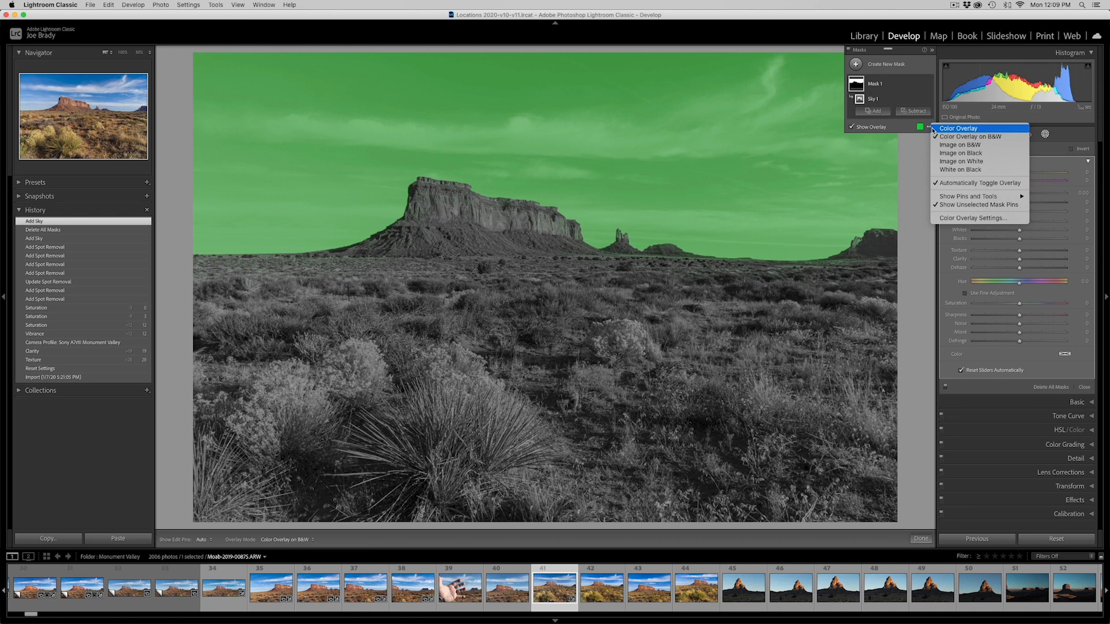
left_click(945, 153)
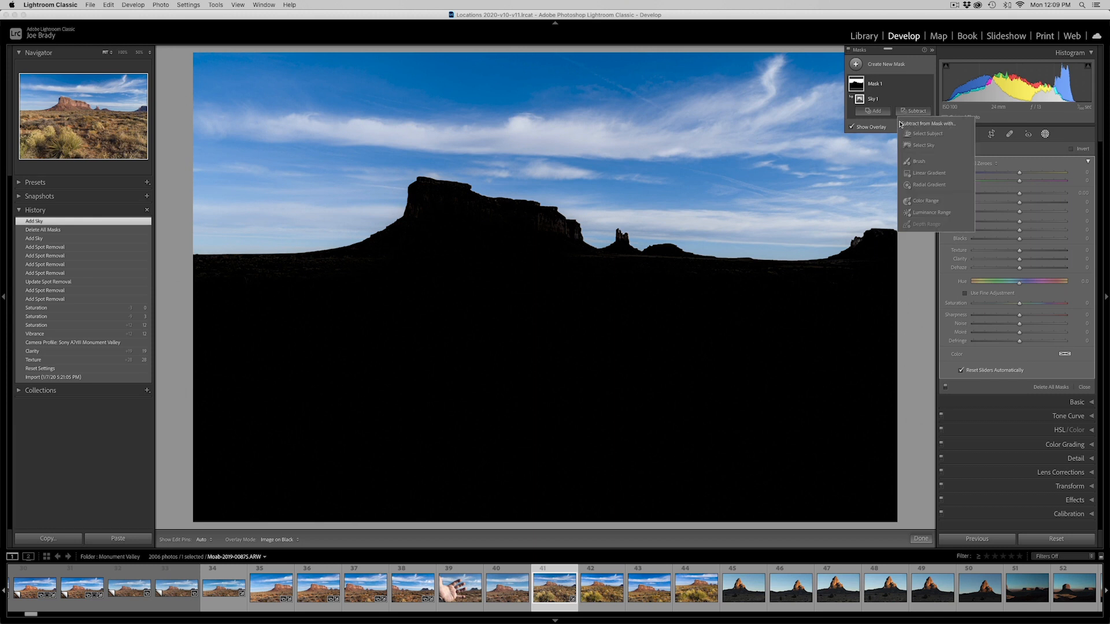
Subtract the horizon, the large butte and the distant right mesa from the sky mask with a size 2.0 brush
left_click(919, 162)
scroll(676, 265, "down", 10)
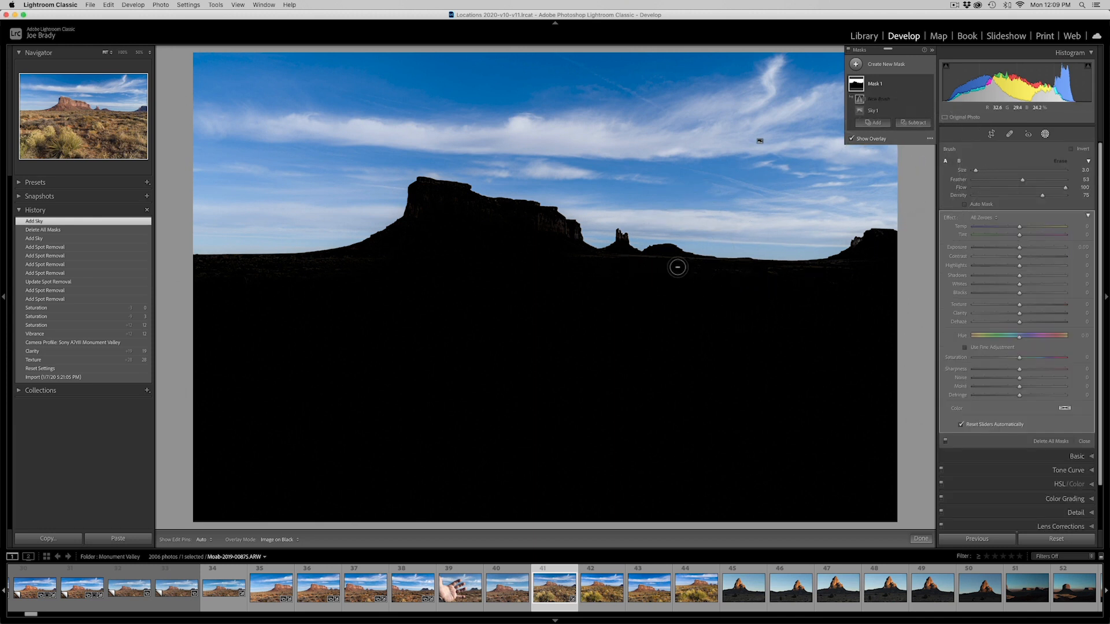
key("h")
mouse_move(628, 260)
left_mouse_down()
mouse_move(858, 263)
mouse_move(861, 248)
mouse_move(845, 255)
left_mouse_up()
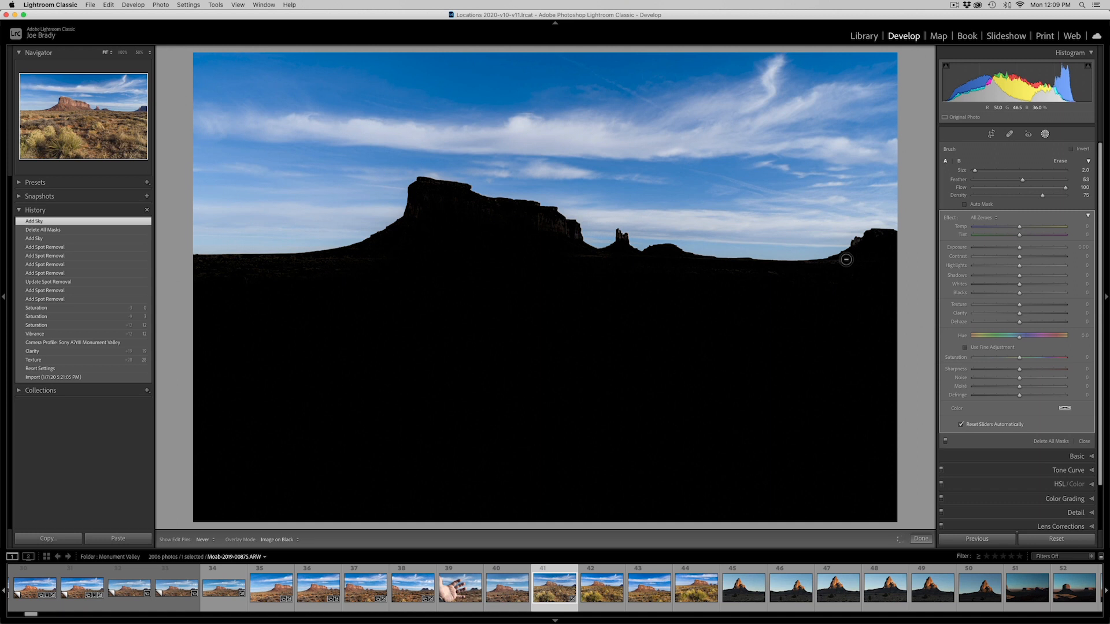
mouse_move(628, 264)
left_mouse_down()
mouse_move(675, 260)
mouse_move(537, 258)
mouse_move(530, 246)
mouse_move(552, 242)
left_mouse_up()
key("h")
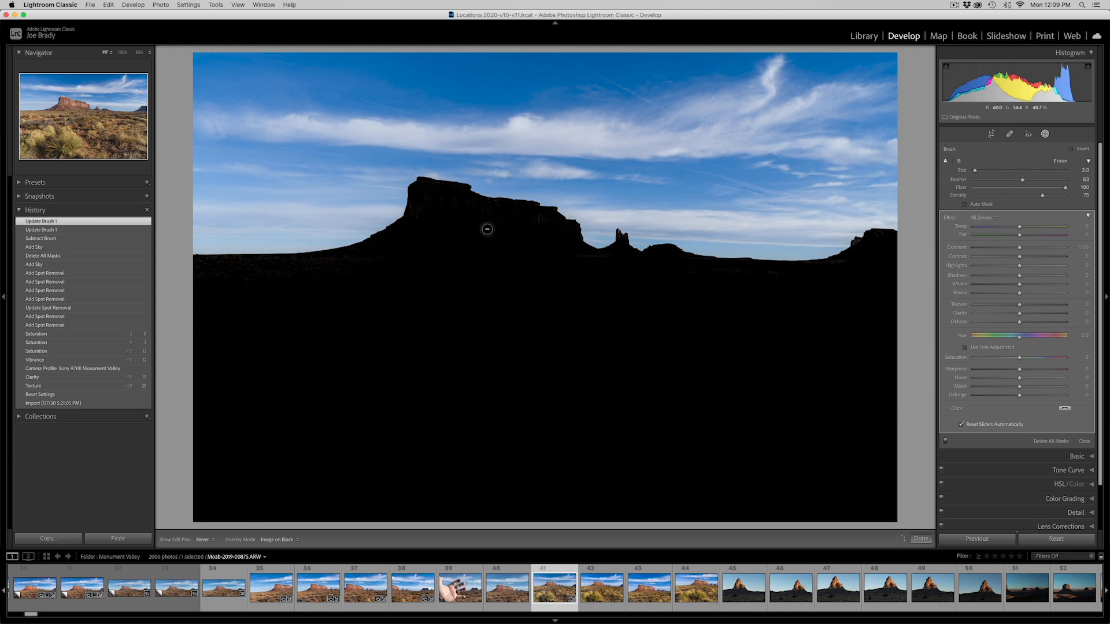
left_click_drag(487, 283, 488, 282)
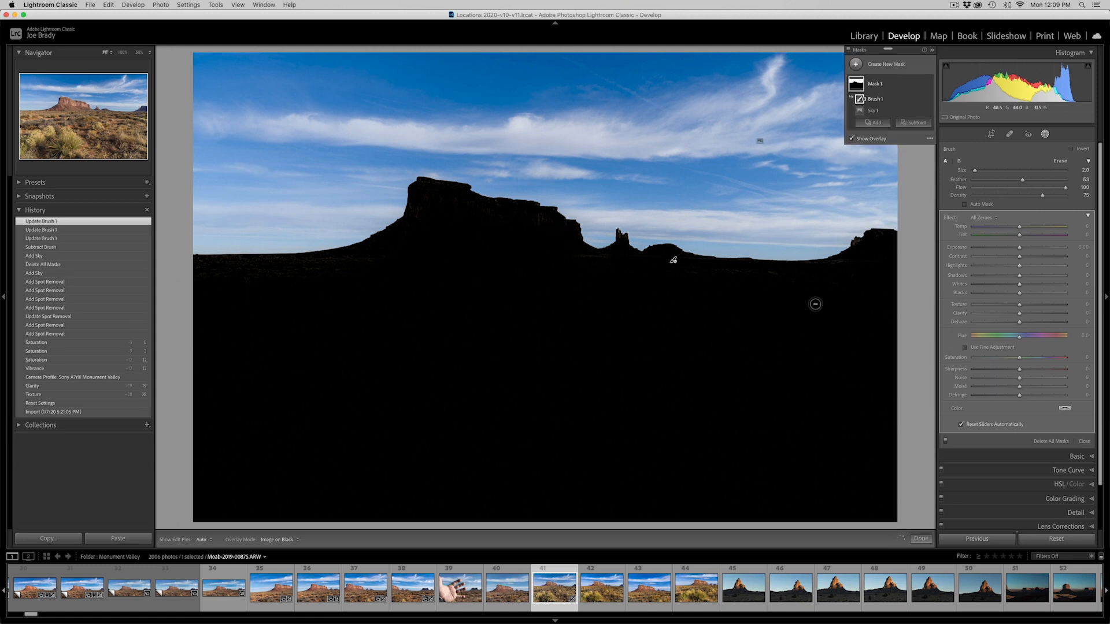
left_click(862, 255)
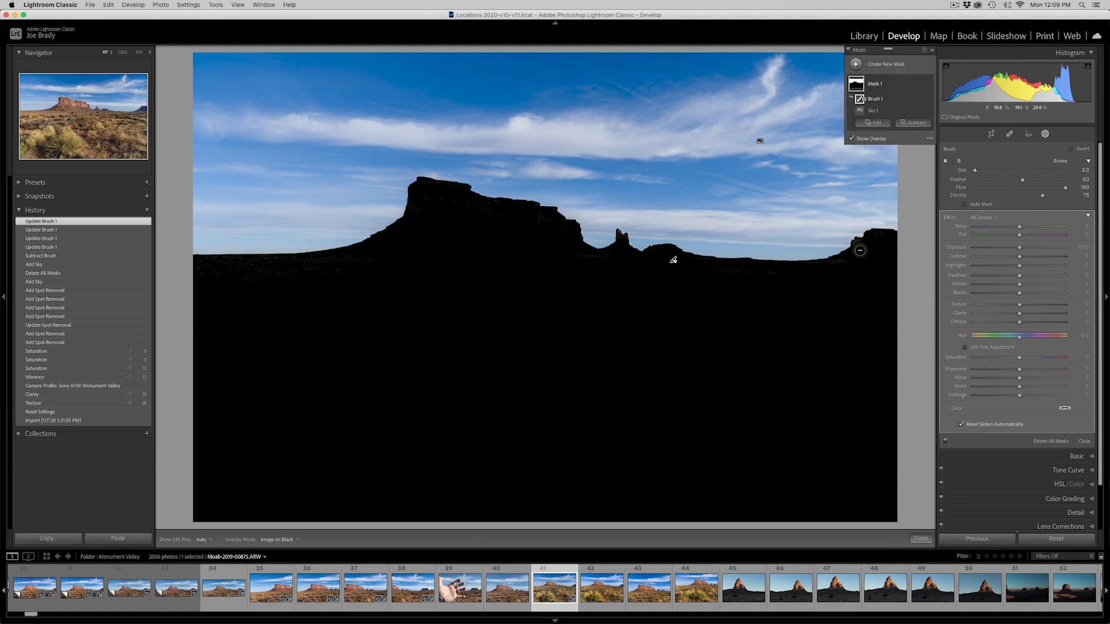
left_click_drag(859, 249, 880, 291)
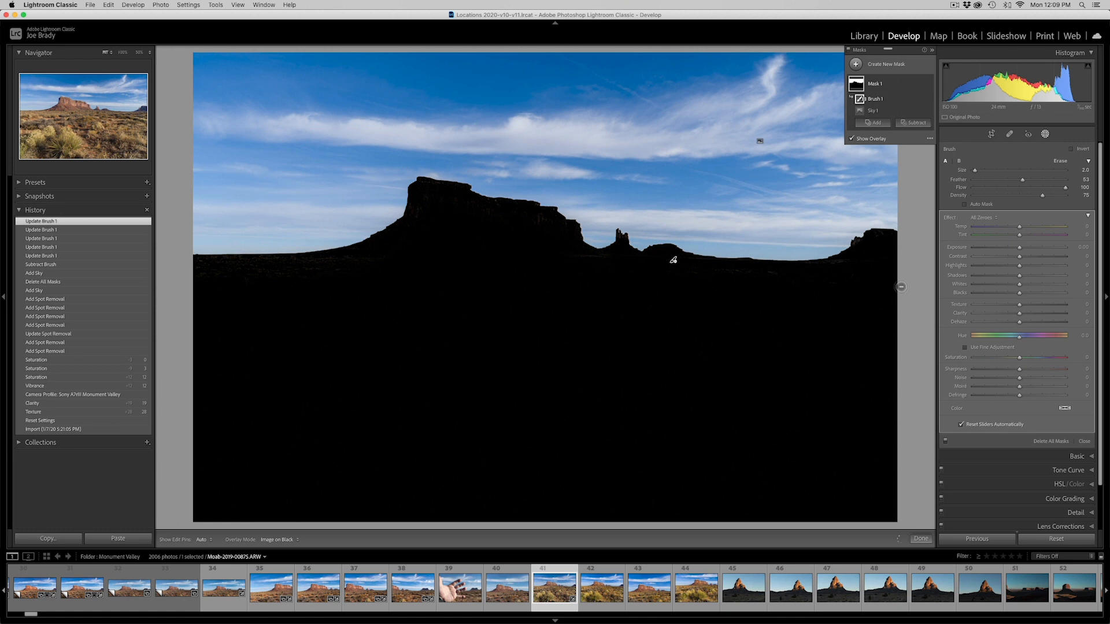
Set the mask display back to Color Overlay and turn the overlay off
left_click(928, 137)
left_click(944, 140)
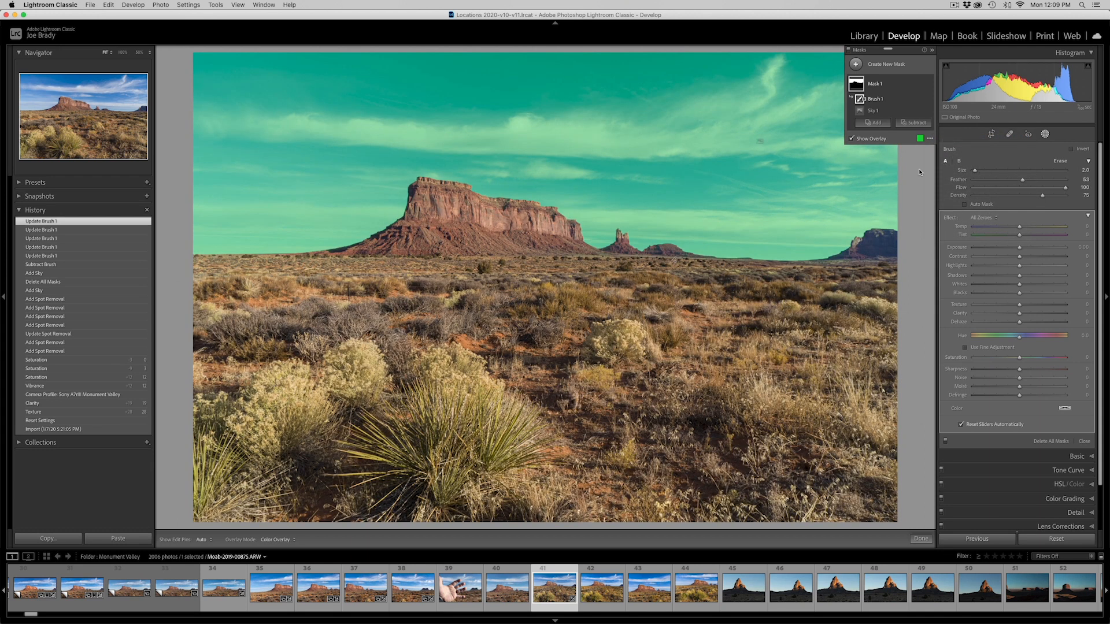
left_click(851, 140)
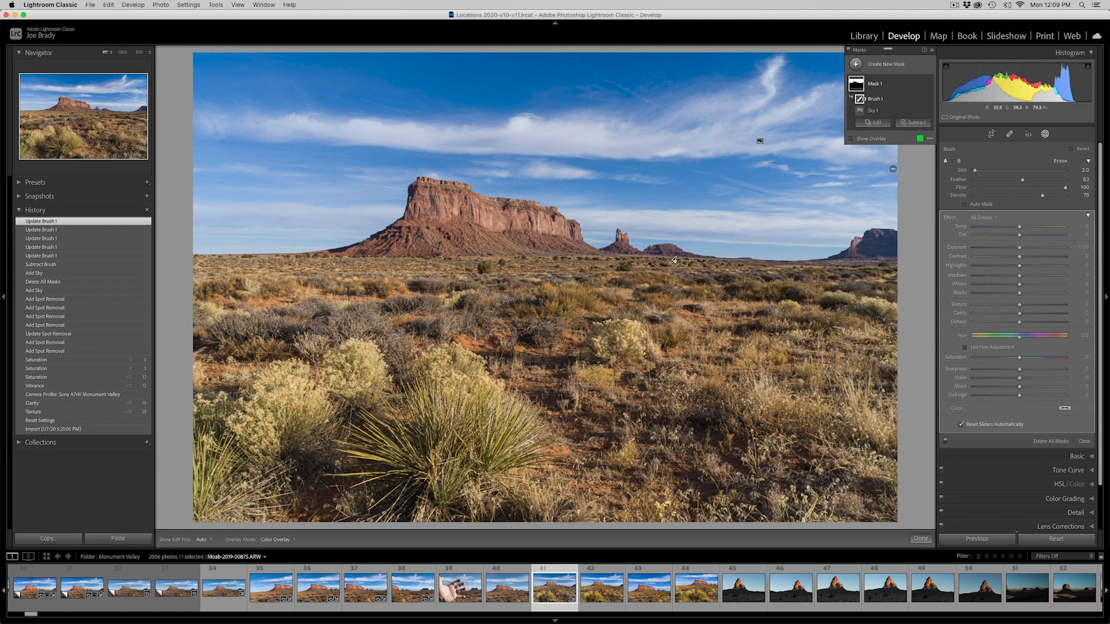
Set the sky mask's Temp to -4, Clarity to 21, Dehaze to 8 and Saturation to -3
left_click_drag(1019, 226, 1018, 228)
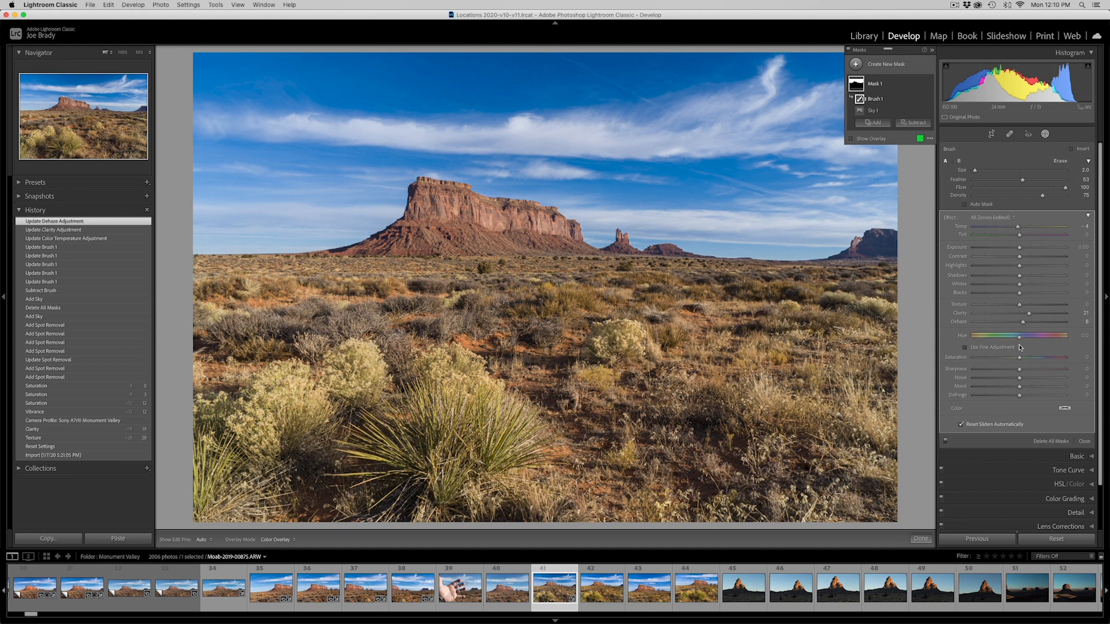
left_click_drag(1018, 360, 1019, 359)
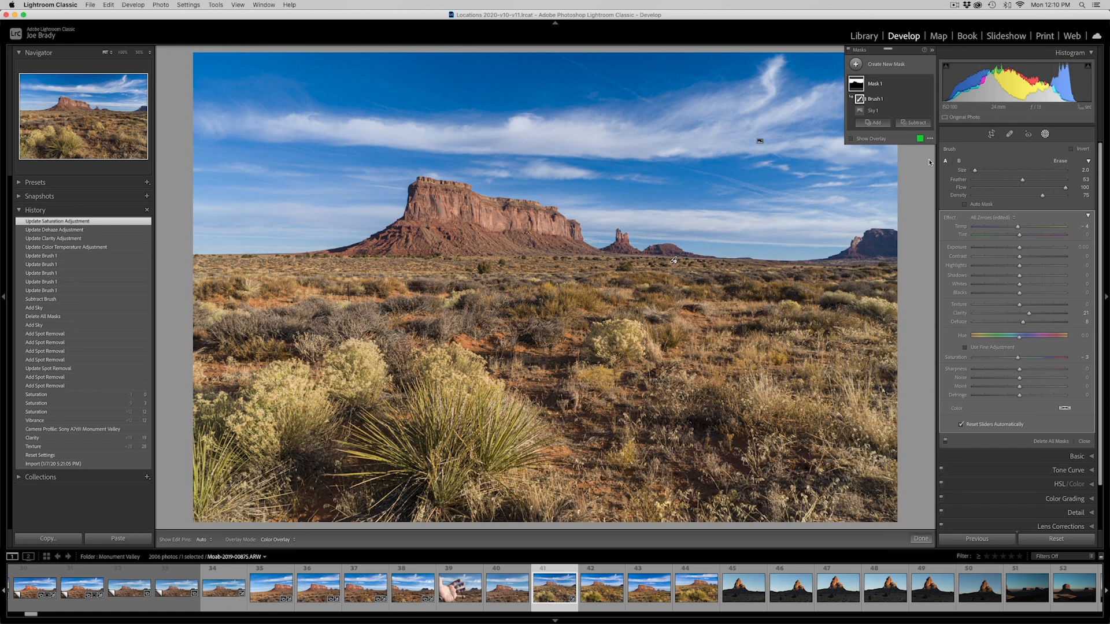
Create a Color Range mask sampled from the butte's sunlit rock and subtract the foreground from it with a linear gradient
left_click(856, 65)
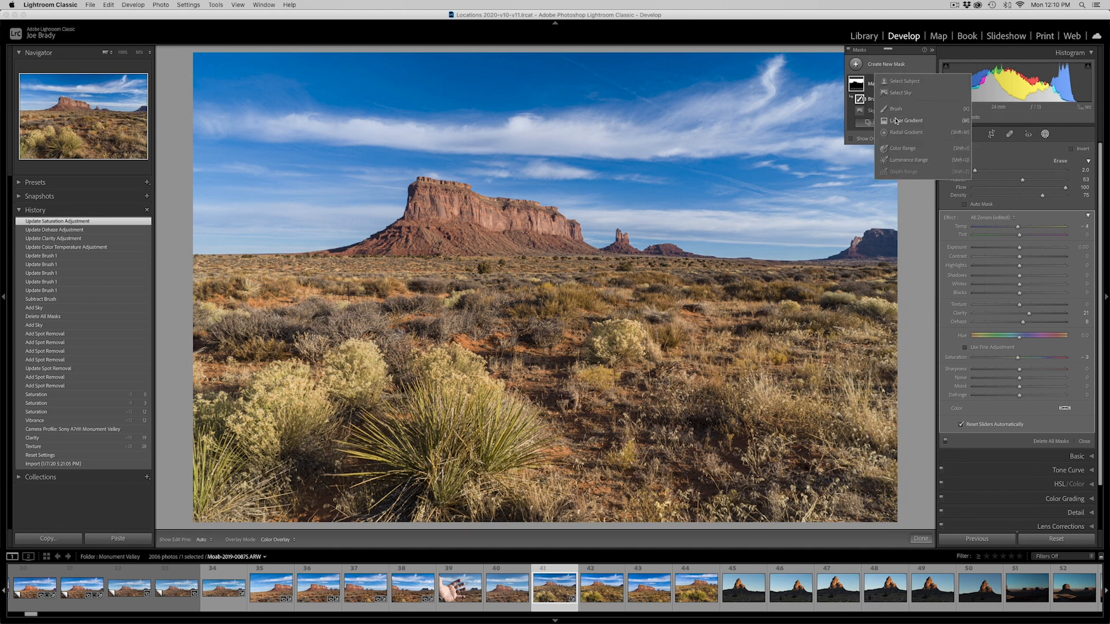
left_click(905, 150)
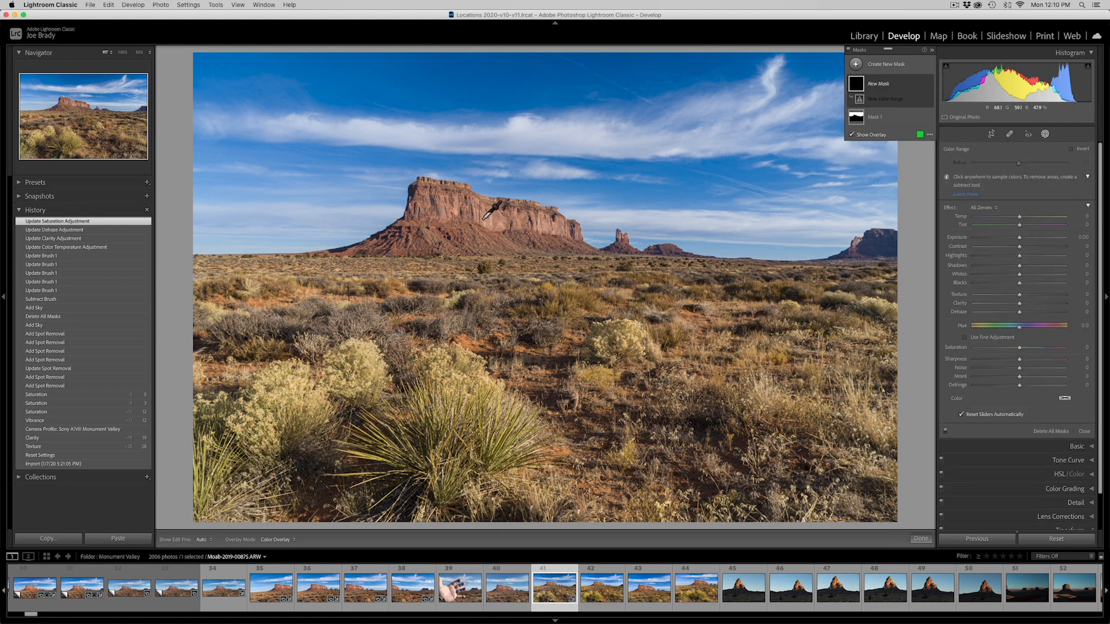
left_click(492, 221)
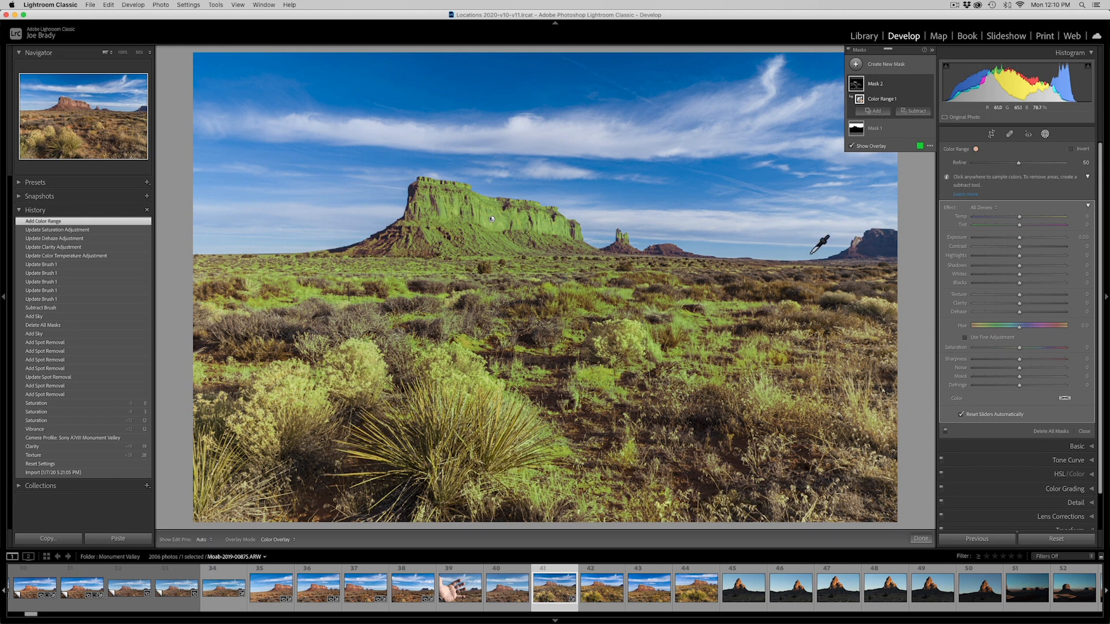
left_click(918, 111)
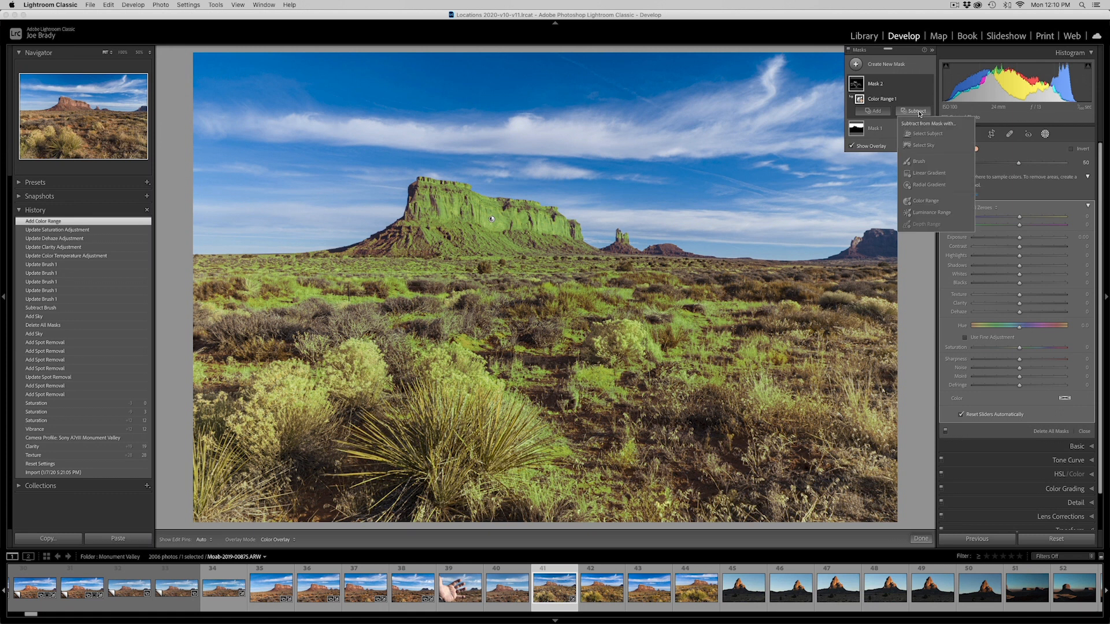
left_click(927, 173)
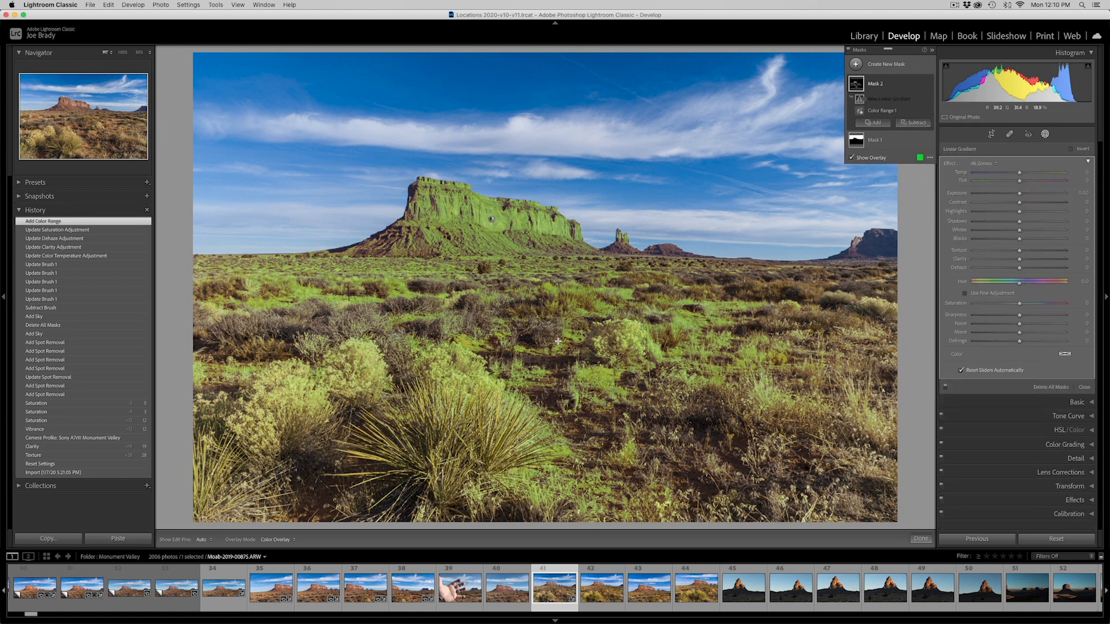
left_click_drag(531, 341, 530, 266)
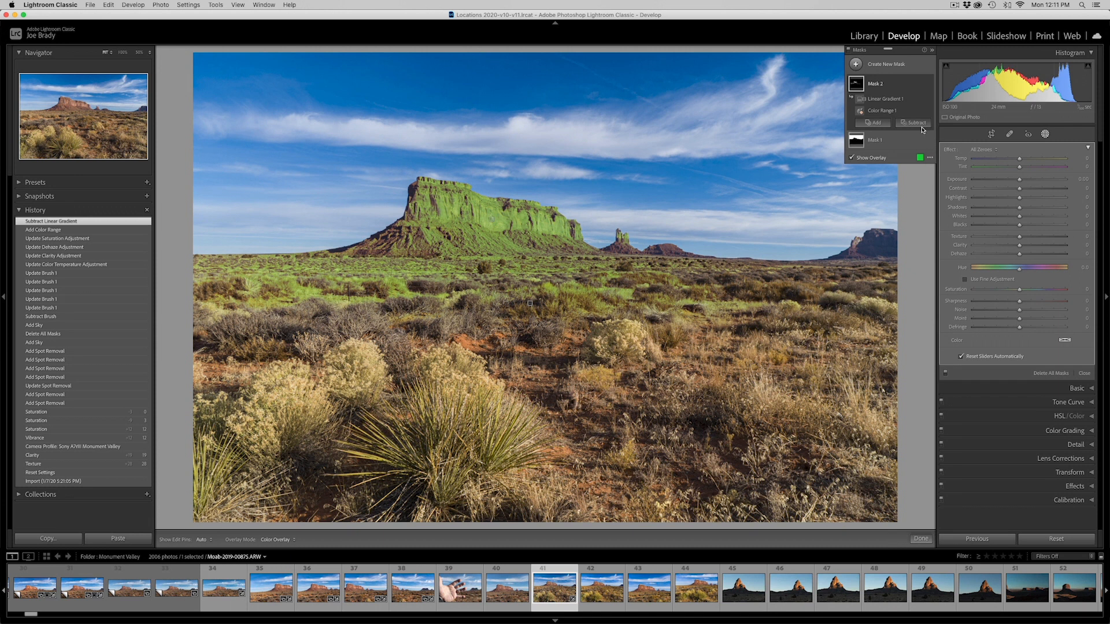
Add a Color Range sample from the butte's shadowed lower slope, and subtract the foreground again with a second linear gradient
left_click(874, 122)
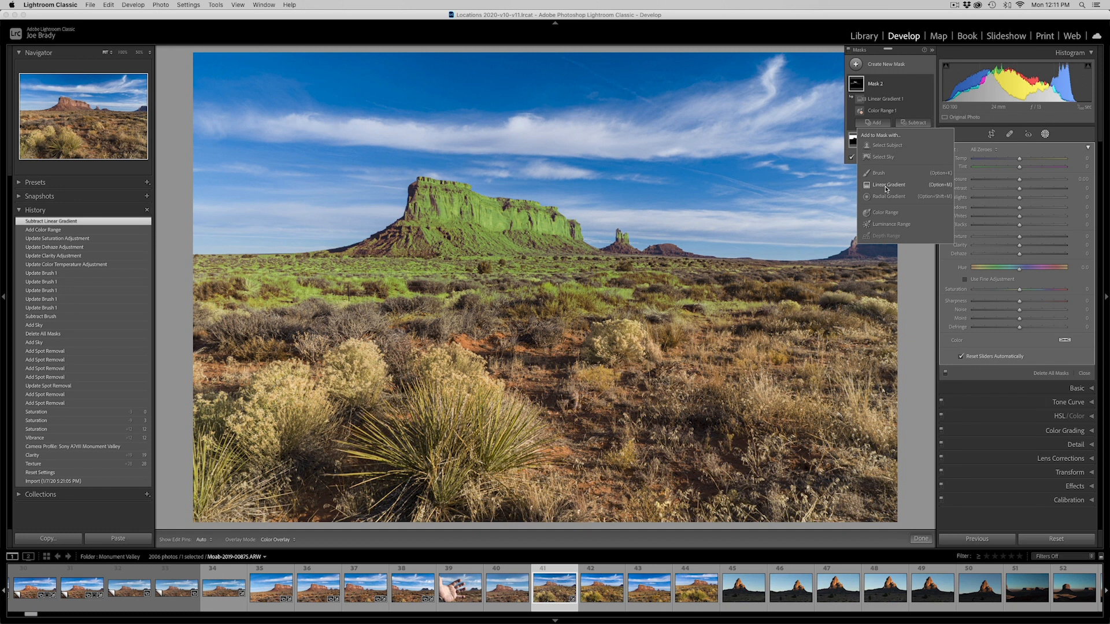
left_click(891, 214)
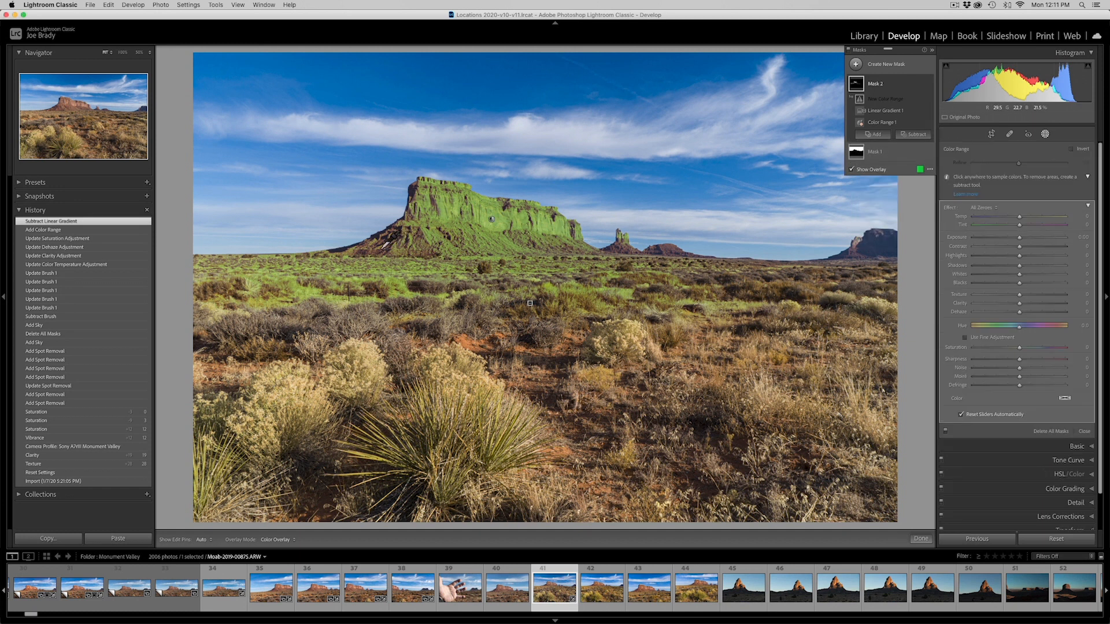
left_click(381, 243)
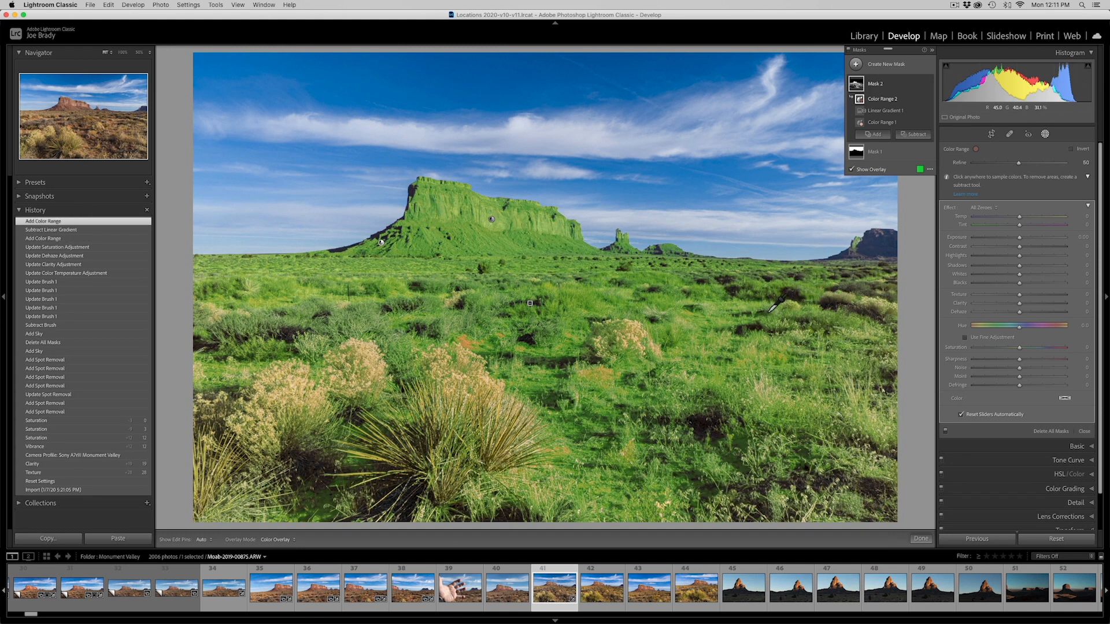
left_click(911, 135)
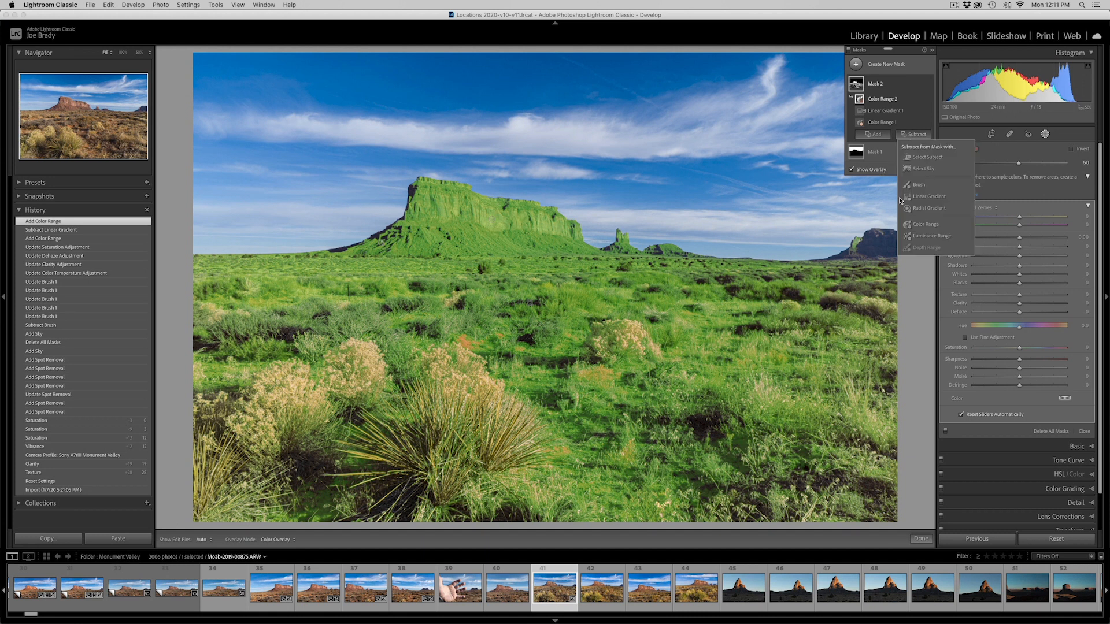
left_click(929, 197)
left_click_drag(553, 303, 553, 257)
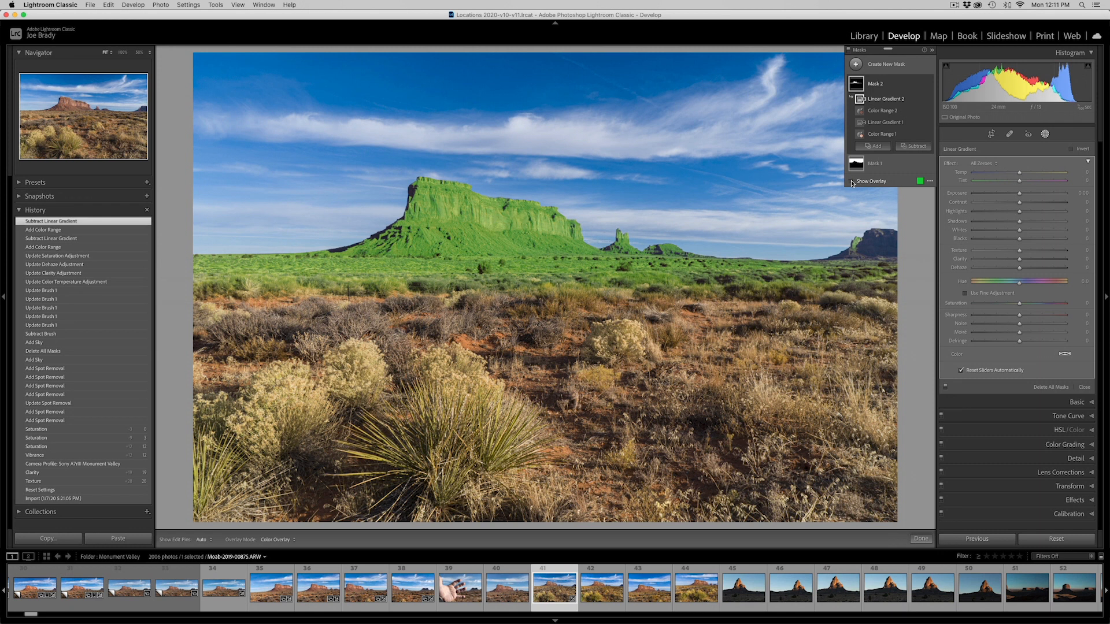
Hide the overlay, set the butte mask's Temp to 12 and Saturation to 24, raise Tint slightly, and finish masking
left_click(851, 181)
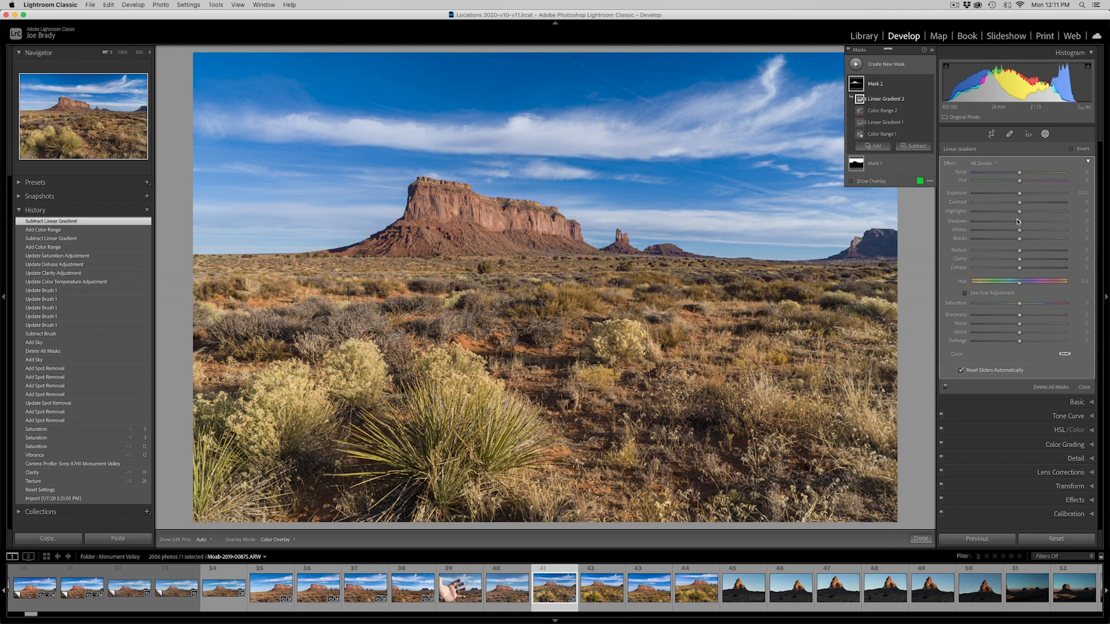
left_click_drag(1020, 303, 1030, 303)
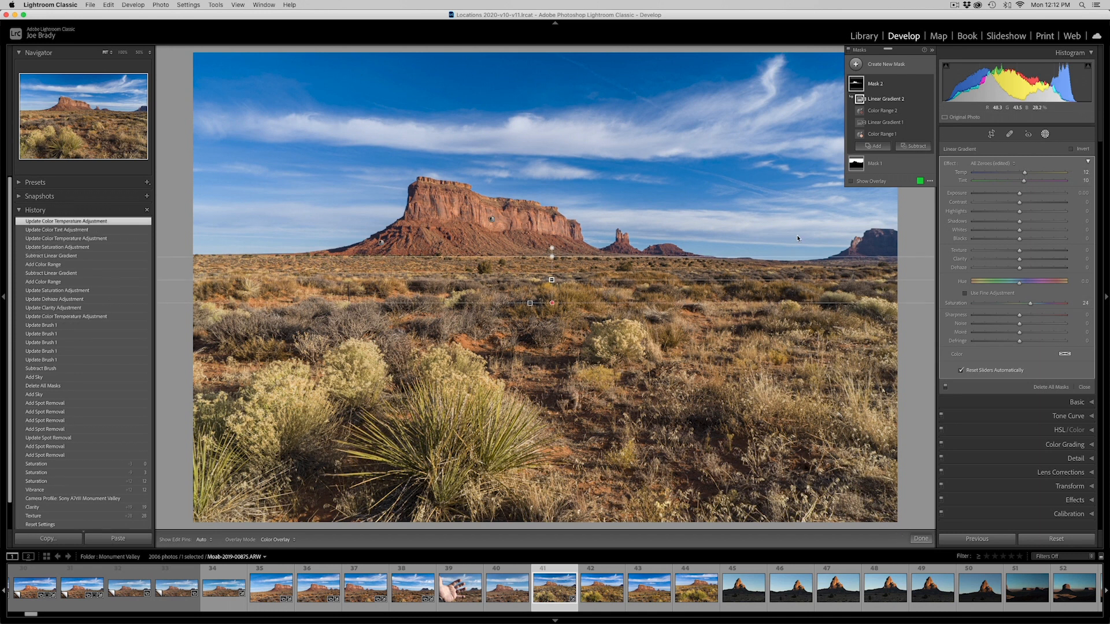
left_click(921, 538)
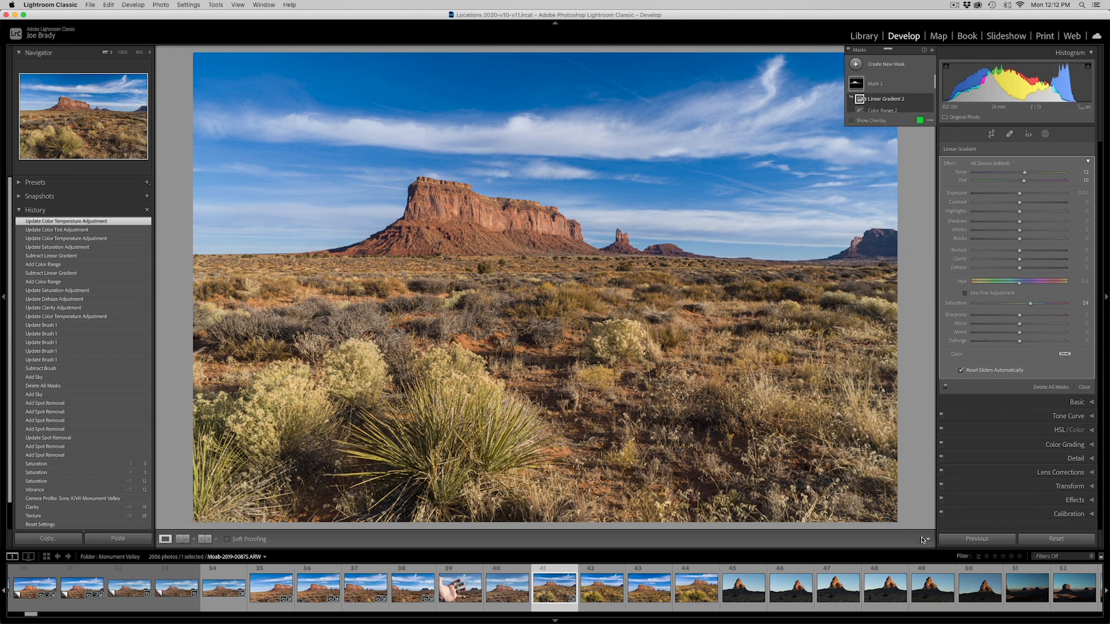
Reopen masking and compare the photo with and without the butte mask, and with and without the sky mask
left_click(1046, 134)
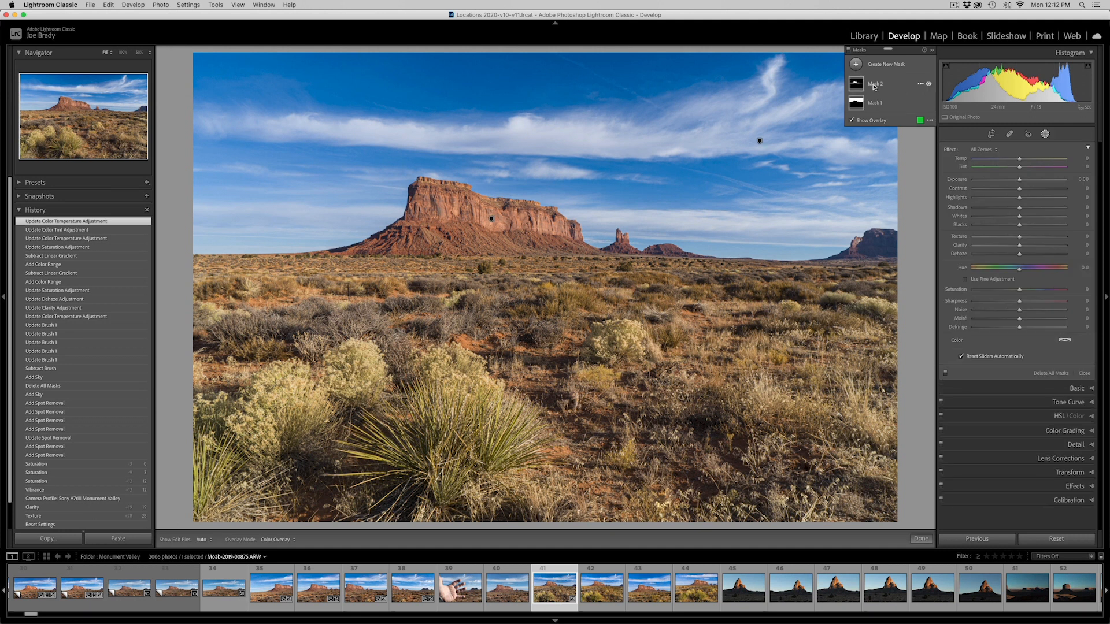
left_click(930, 84)
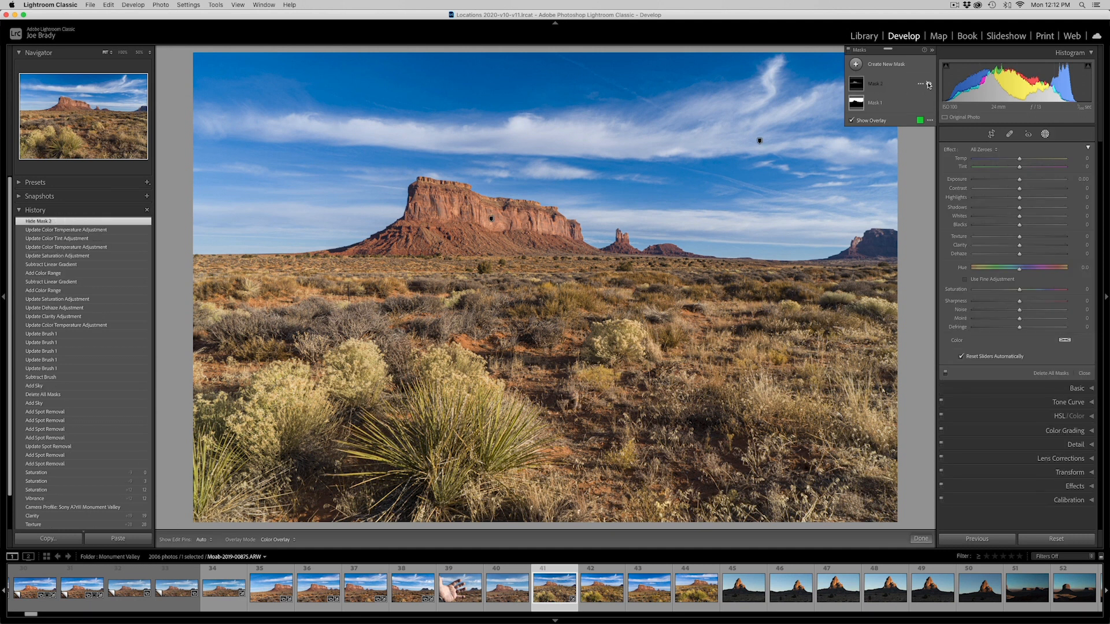
left_click(929, 84)
left_click(929, 85)
left_click(929, 85)
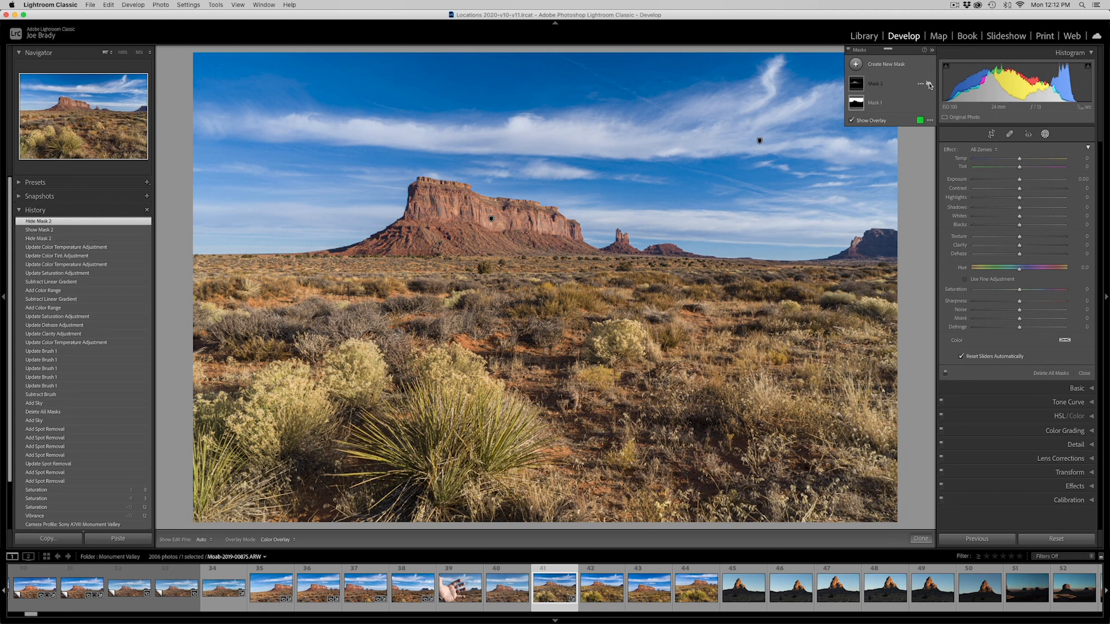
left_click(929, 85)
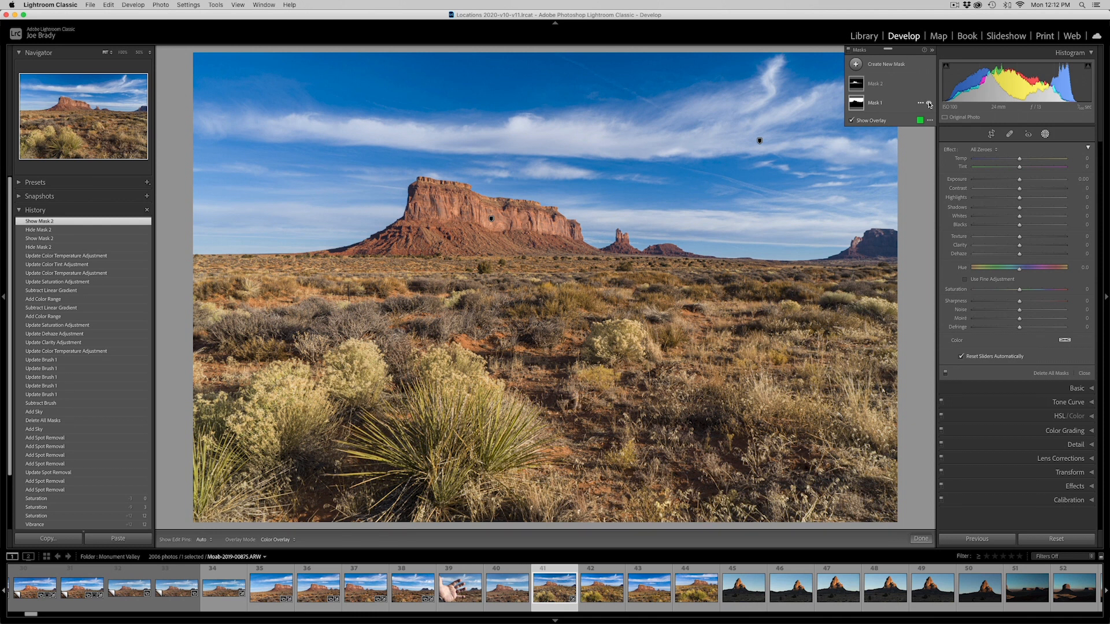
left_click(929, 104)
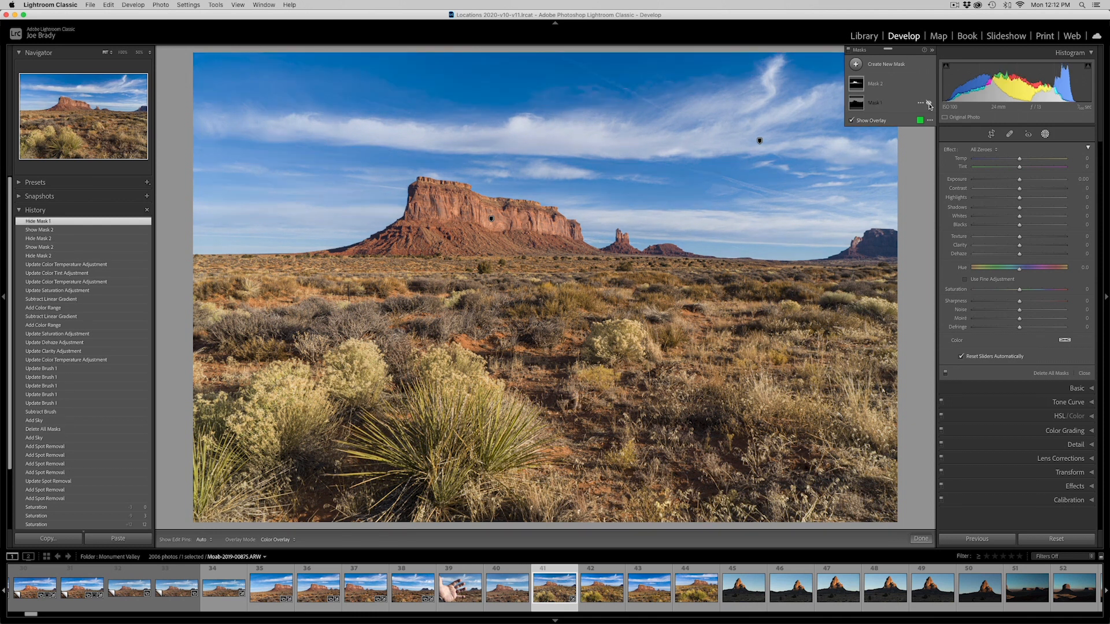
left_click(929, 105)
left_click(929, 104)
left_click(929, 104)
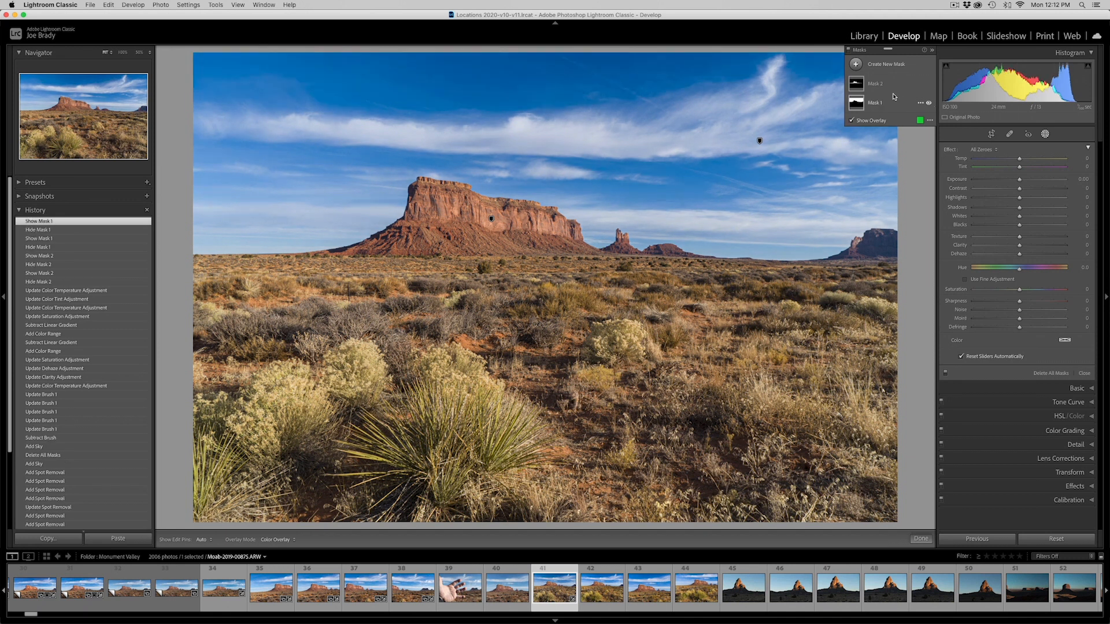
Rename the sky mask as Sky and the butte mask as butte
double_click(875, 103)
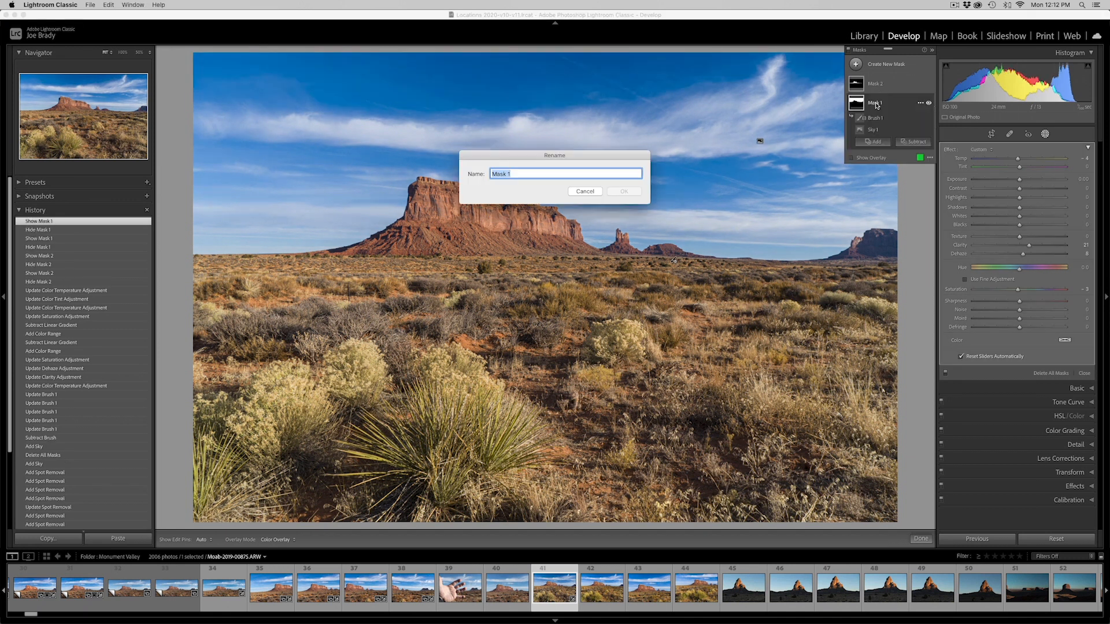
type("Sky")
key("Return")
double_click(881, 85)
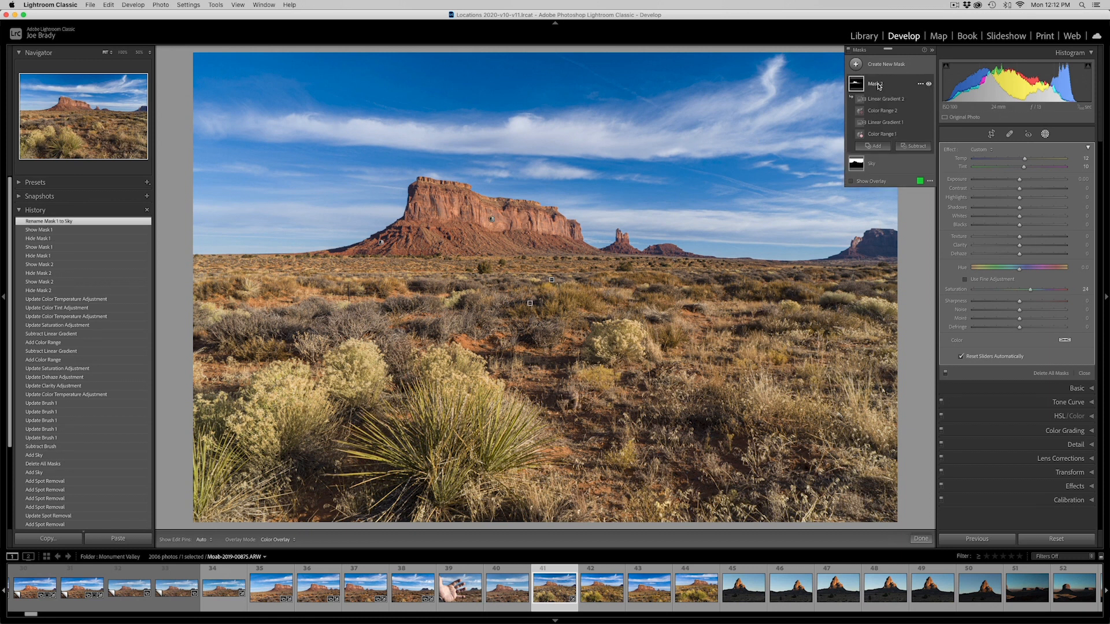
type("butte")
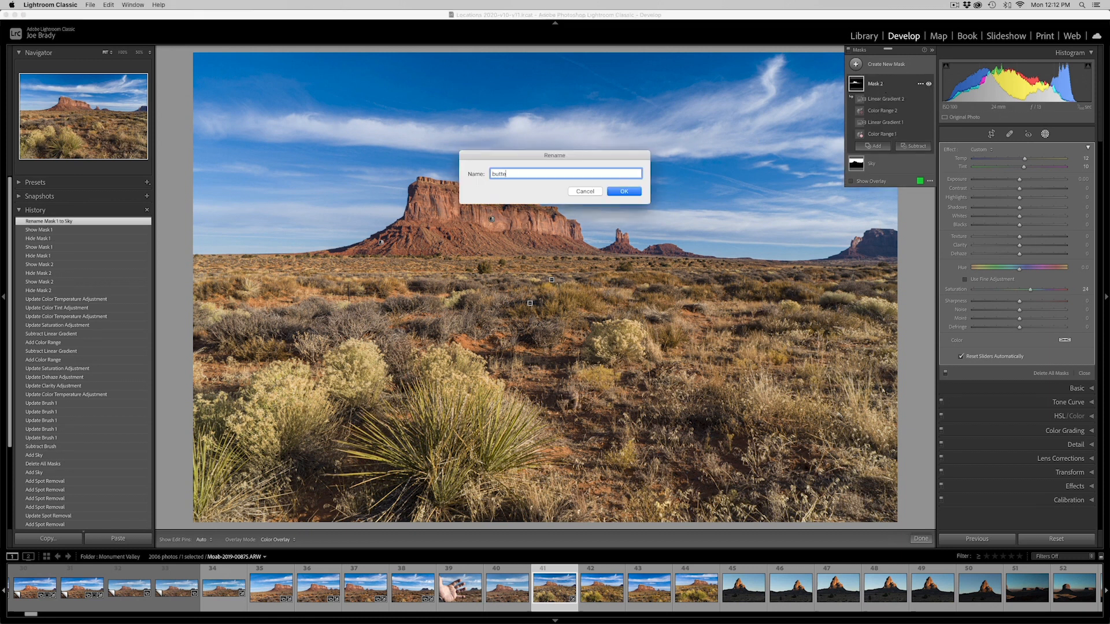
key("Return")
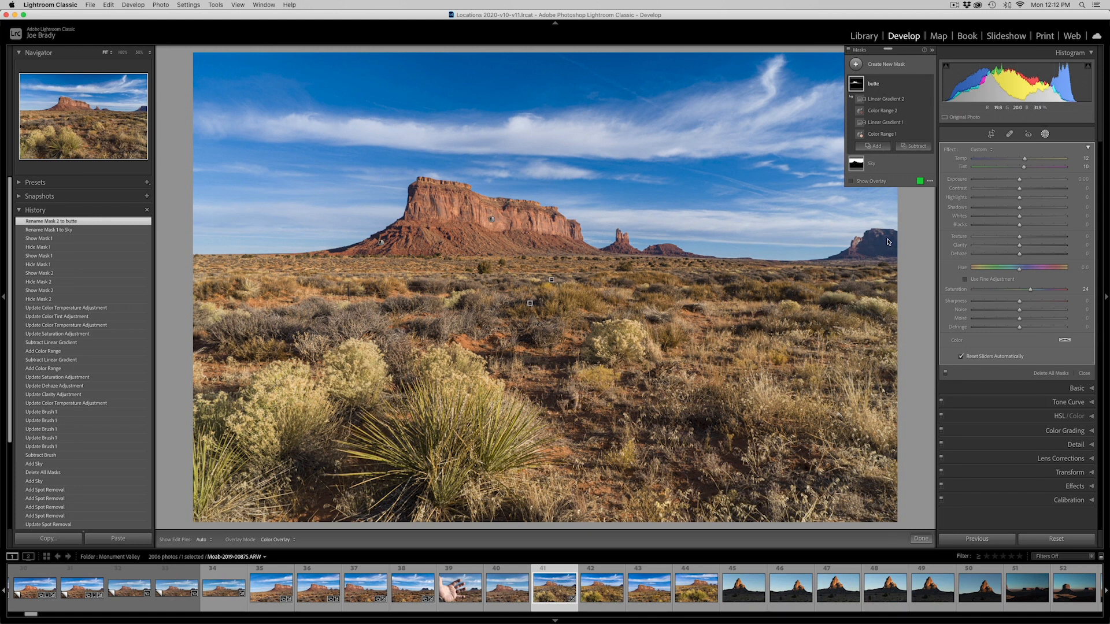
Create a new Linear Gradient mask covering the desert foreground and fading out toward the horizon
left_click(856, 64)
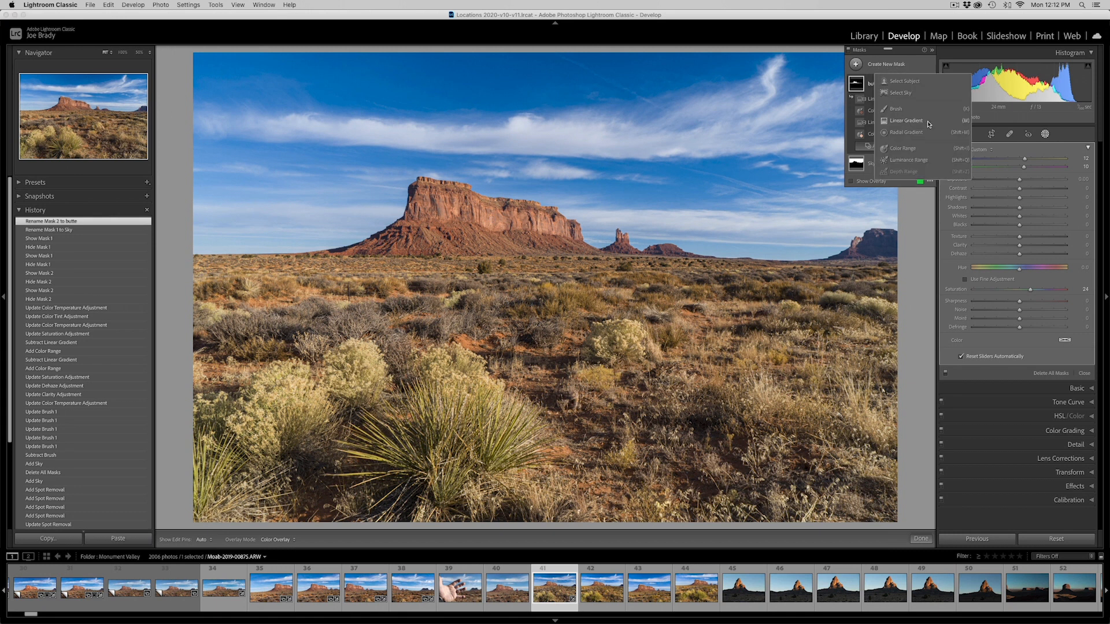
left_click(906, 123)
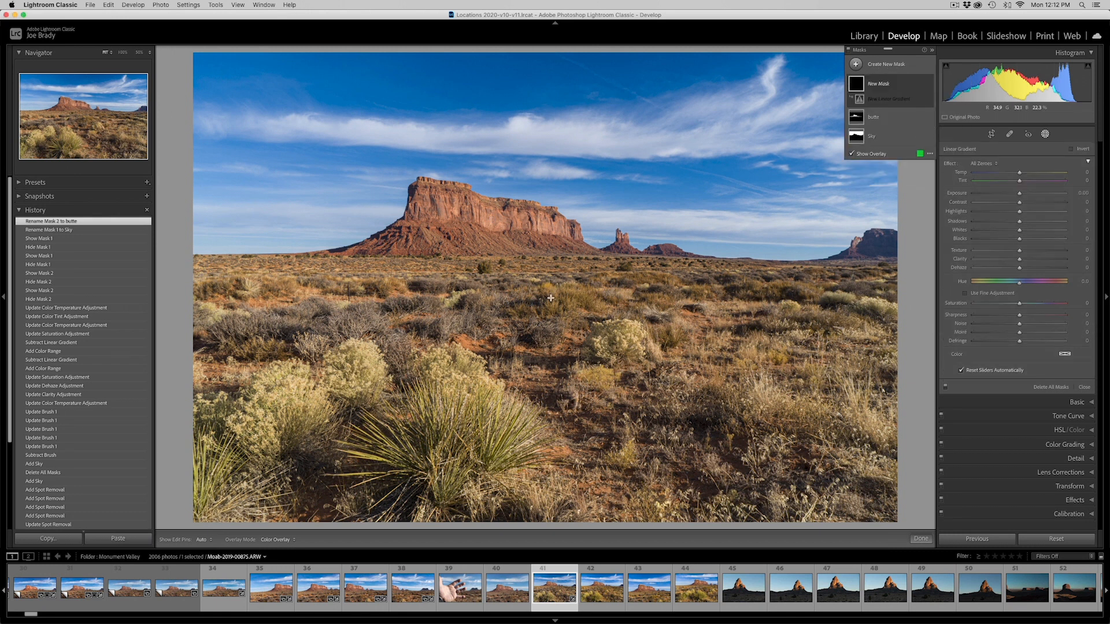
left_click_drag(550, 307, 550, 255)
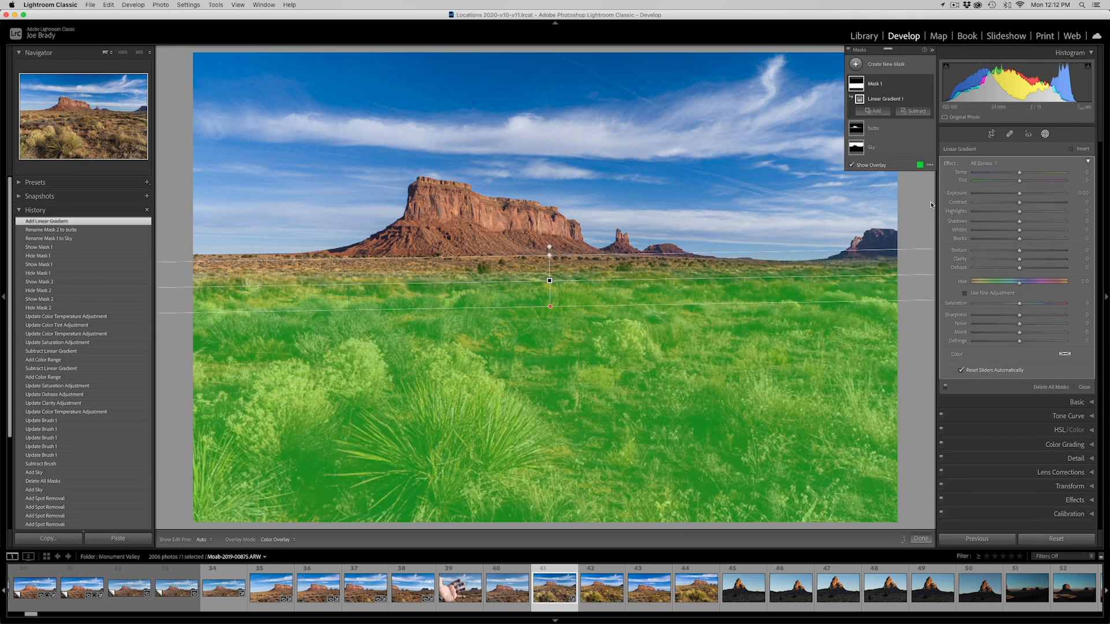
Hide the overlay and set the foreground mask's Temp to 10, Tint to 7 and Saturation to 17
left_click(851, 165)
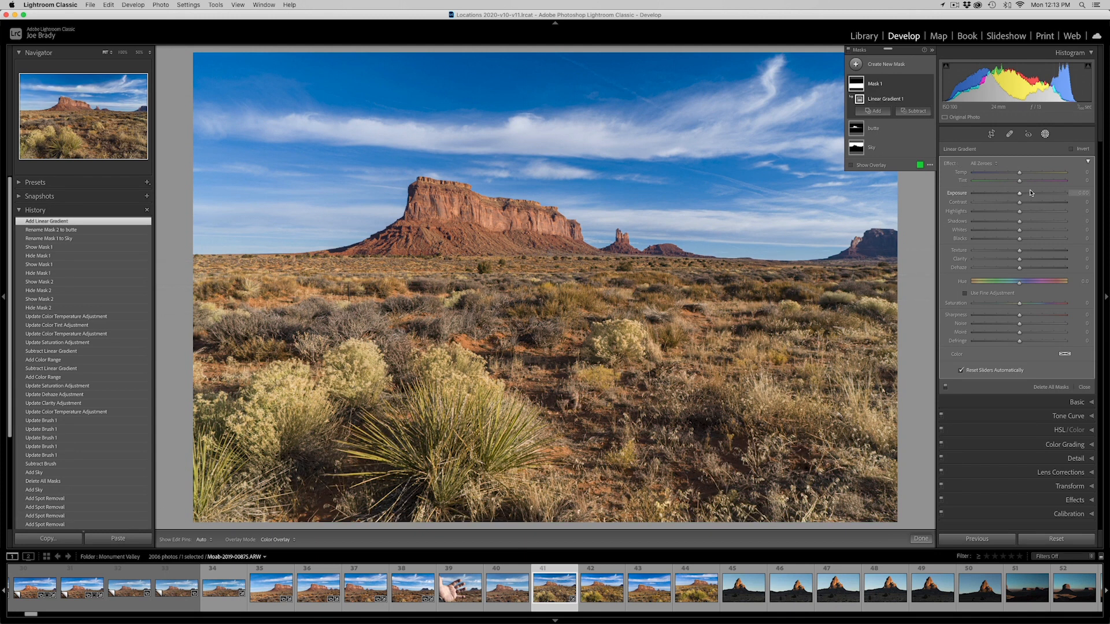
left_click_drag(1020, 181, 1022, 183)
left_click_drag(1025, 182, 1025, 174)
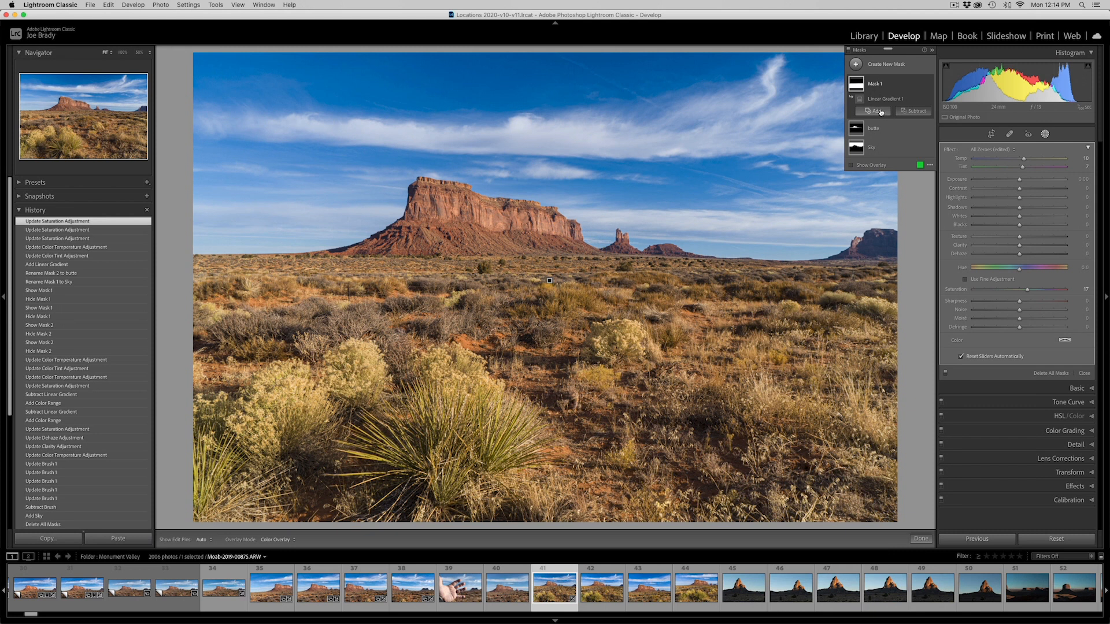
Apply a red color tint to the foreground mask with hue 7 and saturation 28
left_click(1065, 341)
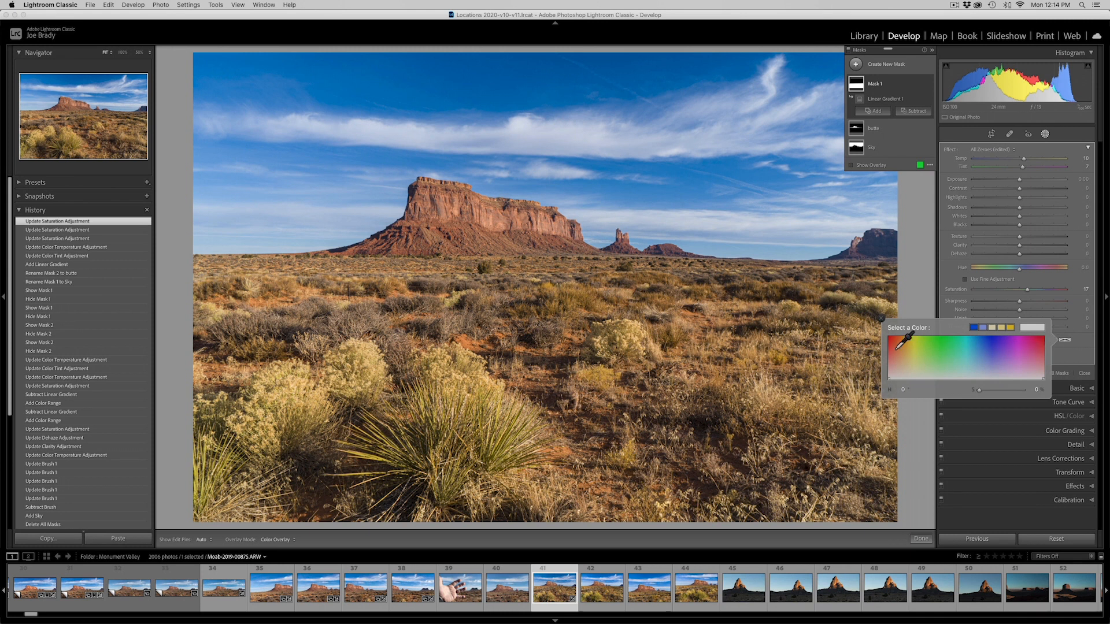
left_click(891, 340)
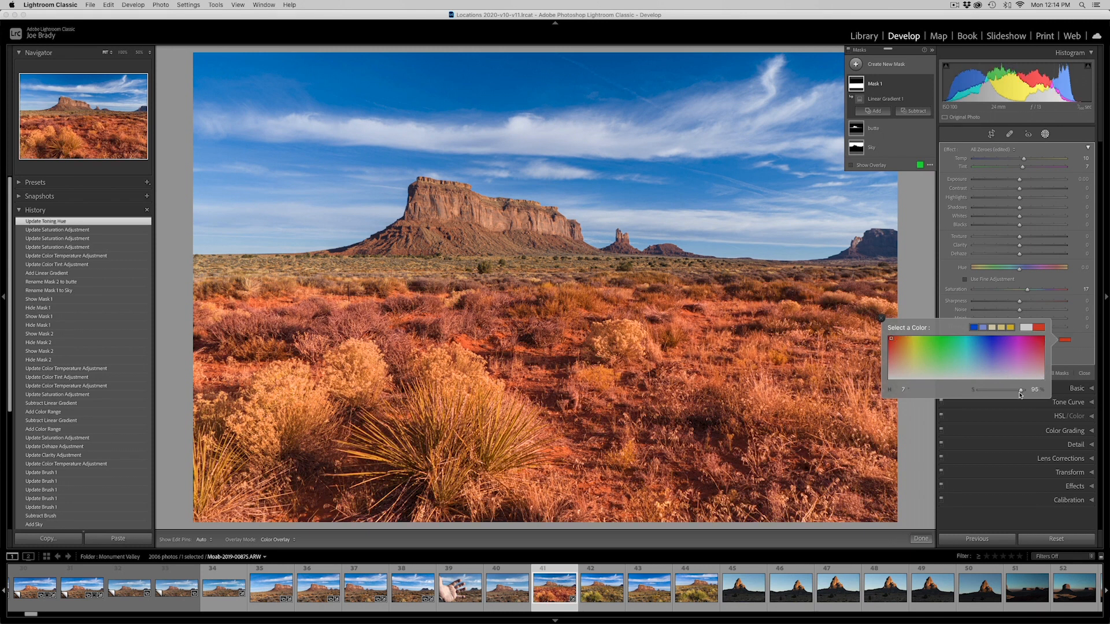
left_click_drag(1022, 392, 991, 393)
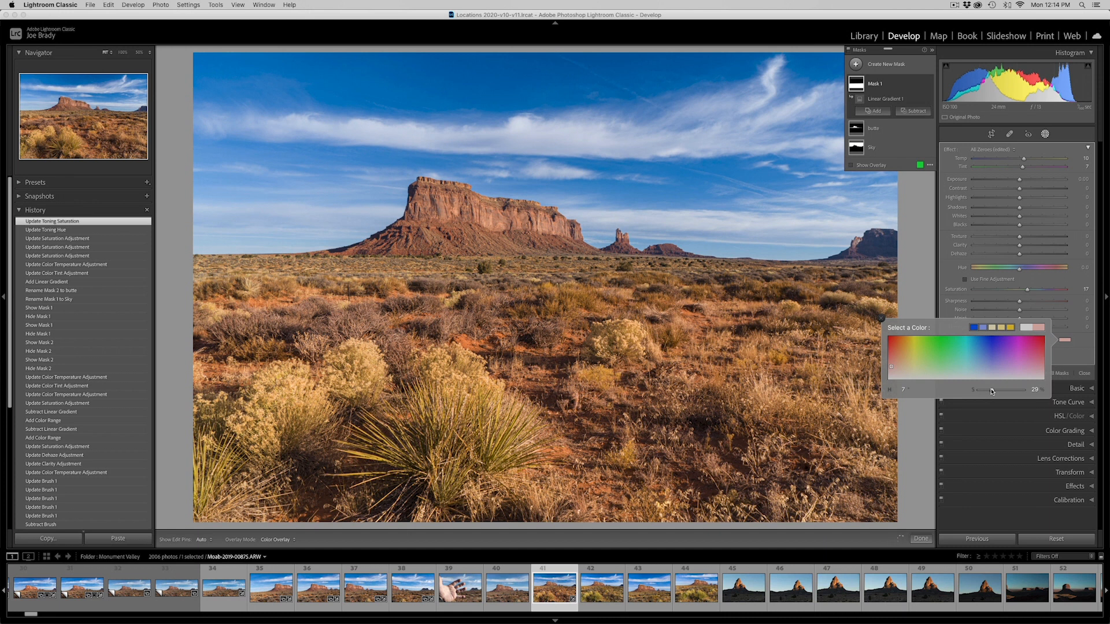
left_click(991, 391)
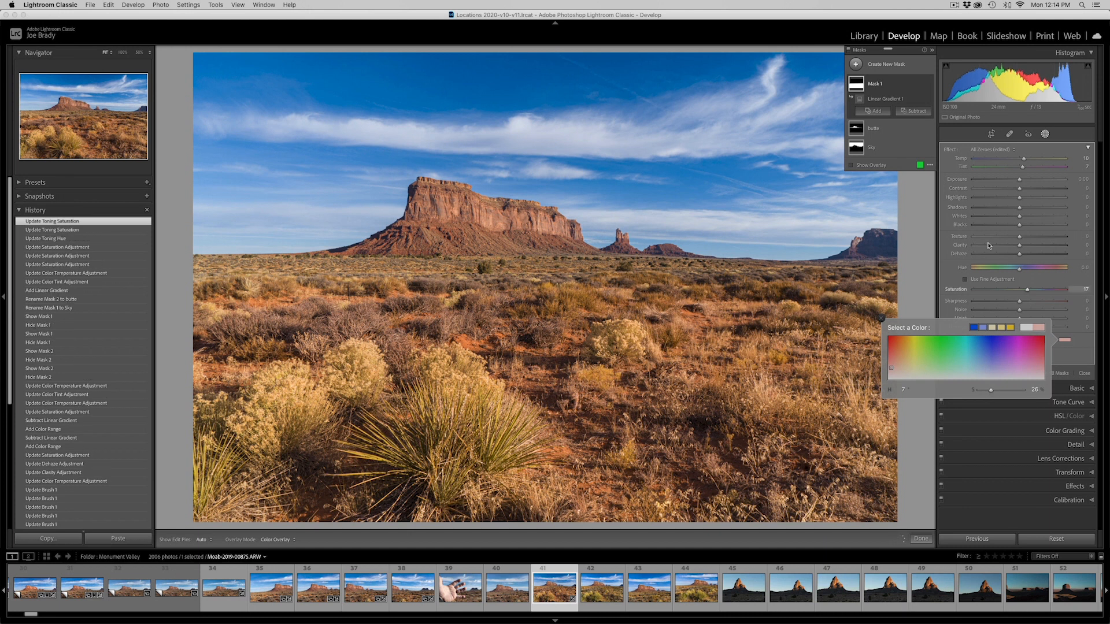
Create a new Brush mask with brush size 14 and paint over the centre of the yucca plant in the foreground
left_click(856, 65)
left_click(896, 109)
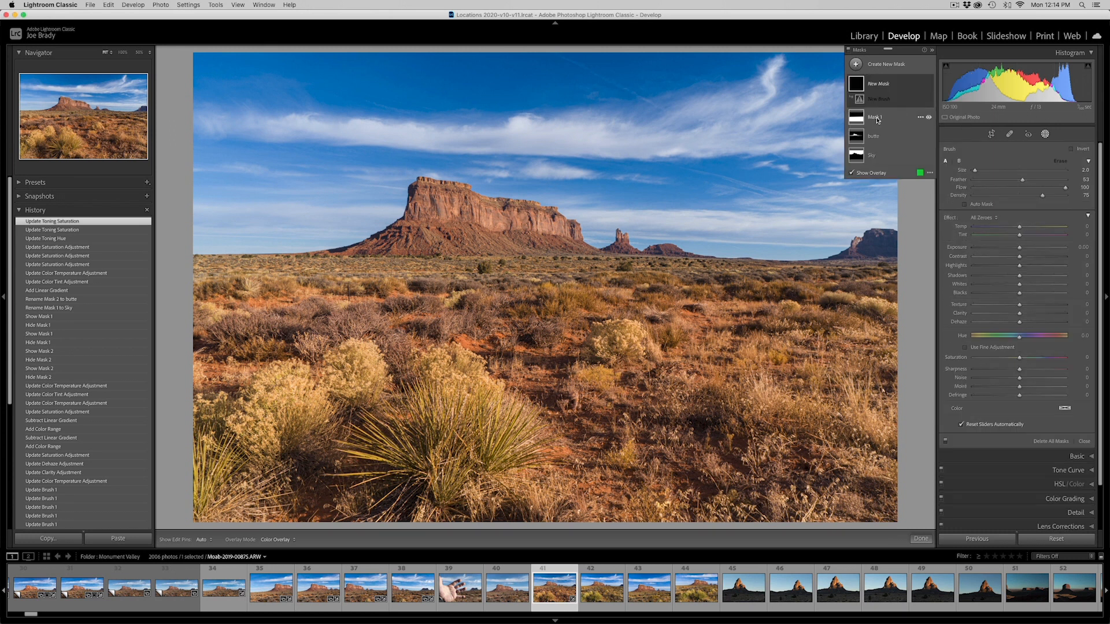
key("bracketright")
key("bracketright")
key("bracketright")
key("bracketright")
key("bracketright")
key("bracketright")
key("bracketright")
key("bracketright")
key("bracketright")
key("bracketright")
key("bracketright")
key("bracketright")
mouse_move(476, 415)
left_mouse_down()
mouse_move(451, 405)
mouse_move(462, 474)
mouse_move(512, 451)
mouse_move(509, 463)
left_mouse_up()
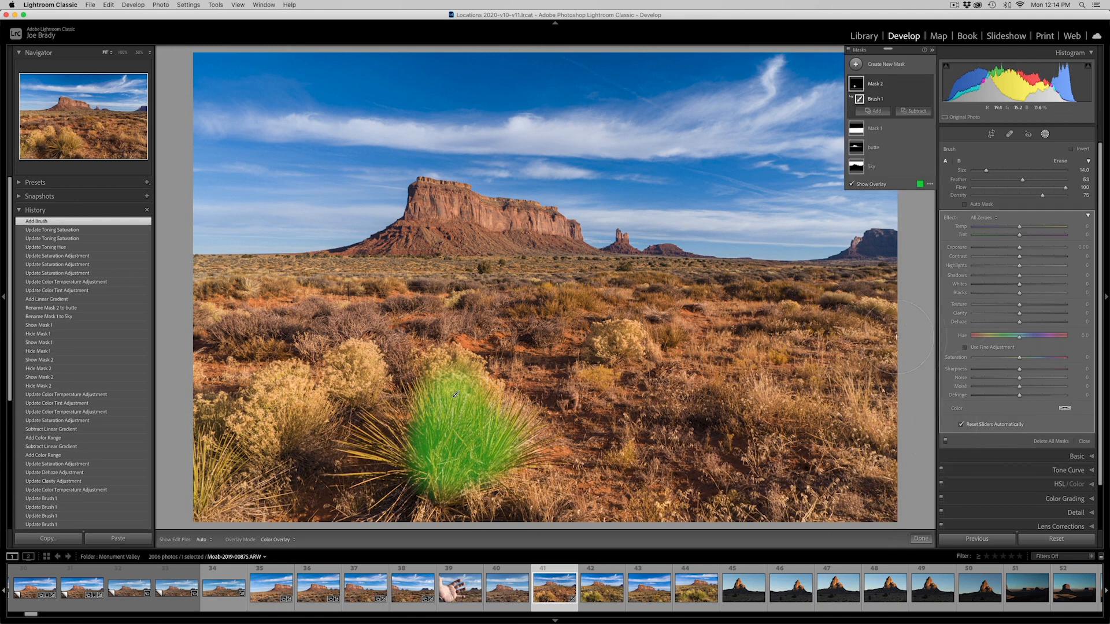
Enable Auto Mask and extend the brush mask over the yucca's leaves, the neighbouring foreground shrubs and the pale bush near the middle
left_click(965, 204)
mouse_move(520, 457)
left_mouse_down()
mouse_move(419, 457)
mouse_move(405, 466)
mouse_move(425, 503)
left_mouse_up()
mouse_move(324, 454)
left_mouse_down()
mouse_move(283, 460)
mouse_move(305, 411)
mouse_move(226, 497)
mouse_move(220, 445)
mouse_move(288, 519)
mouse_move(532, 509)
left_mouse_up()
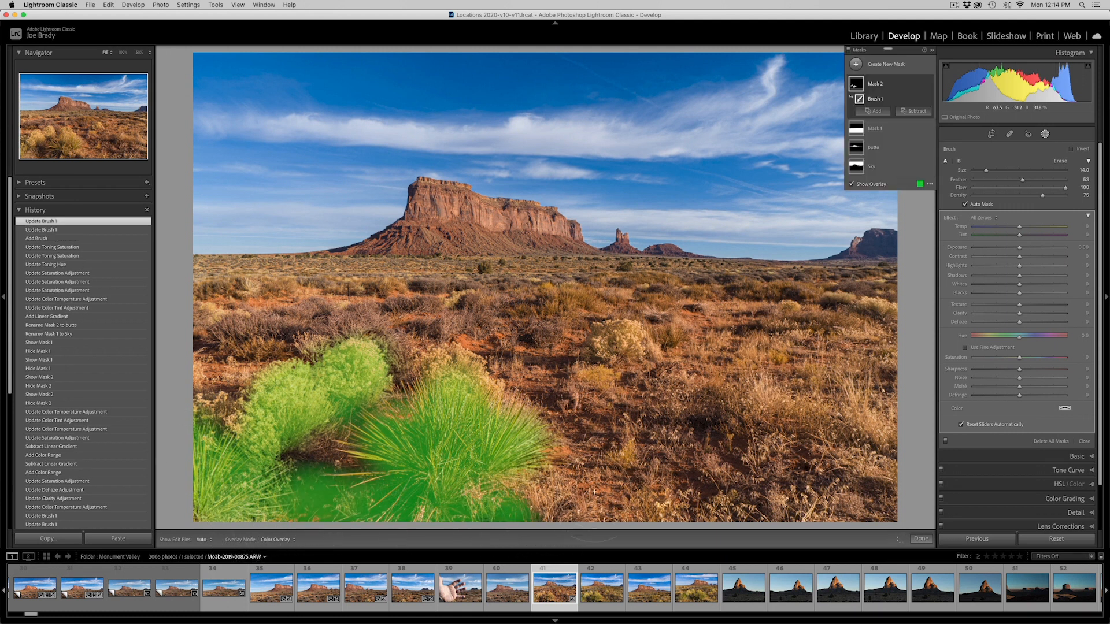
left_click(639, 359)
left_click(624, 361)
left_click_drag(622, 362, 601, 341)
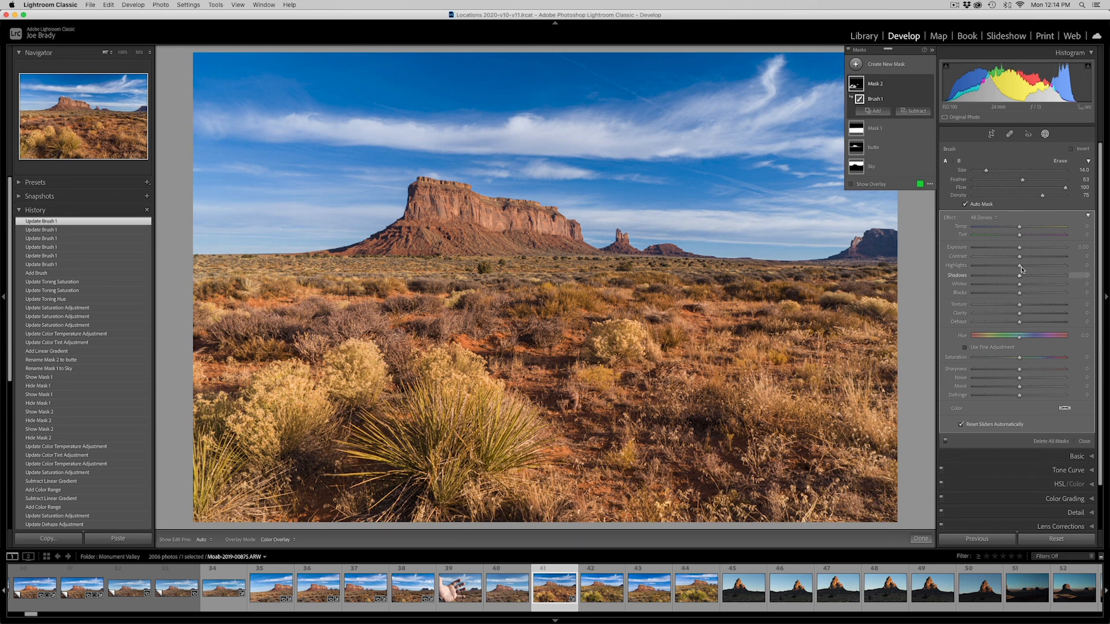
Set the plant mask's Temp to -16, Tint to -17 and Saturation to 23, and close masking
left_click_drag(1019, 234, 1012, 236)
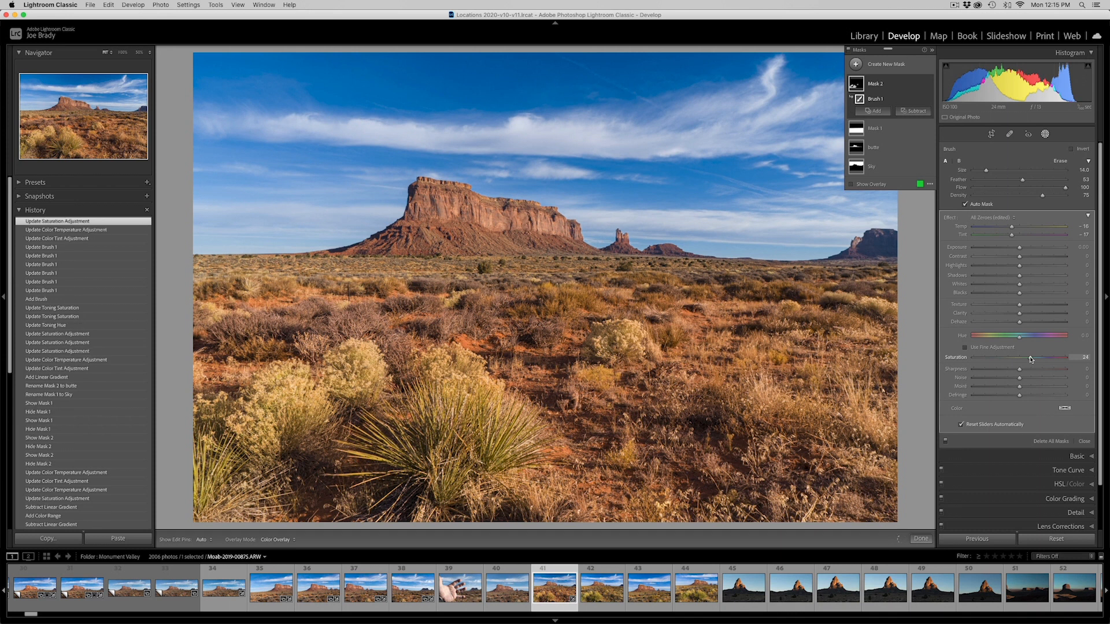
left_click(921, 539)
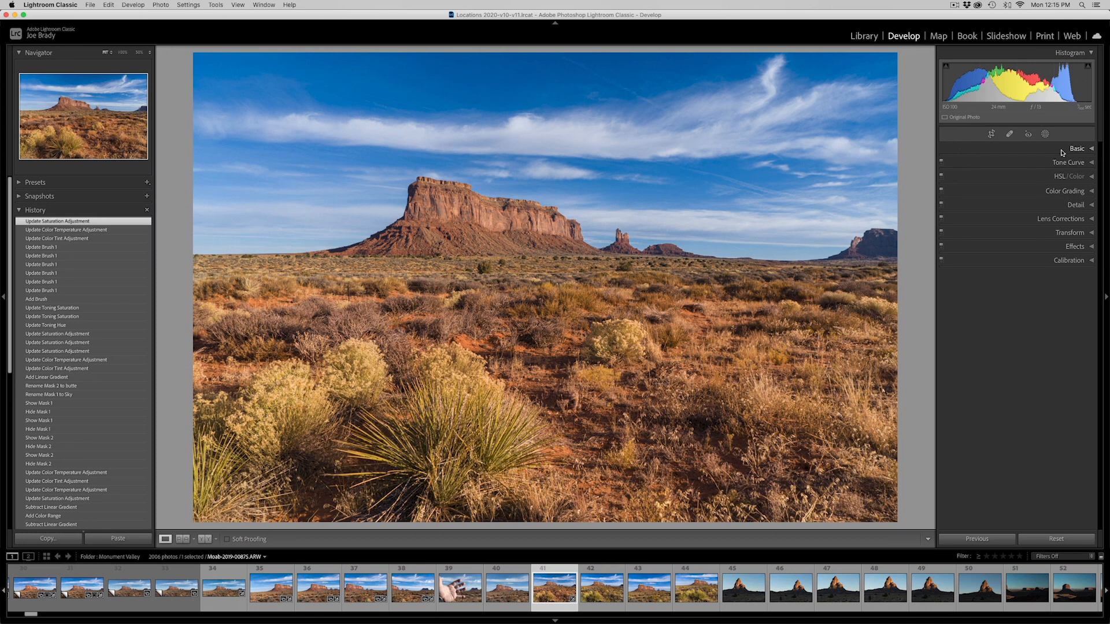
Crop the photo to a panoramic format, trimming the upper sky, the lower foreground and a strip beside the far-right butte
left_click(991, 134)
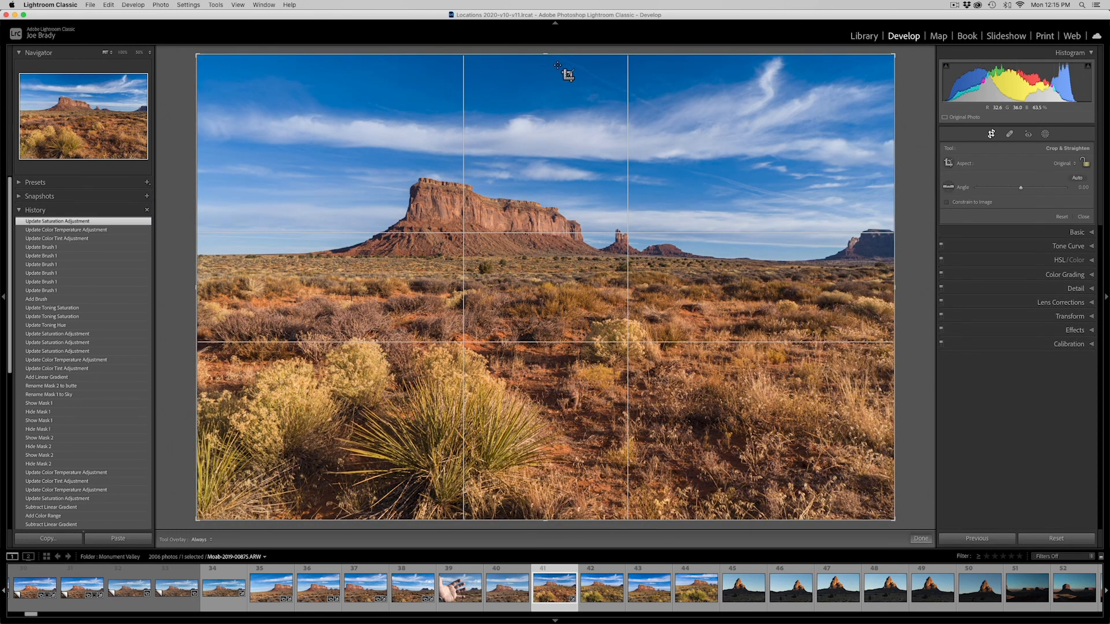
left_click_drag(546, 55, 546, 75)
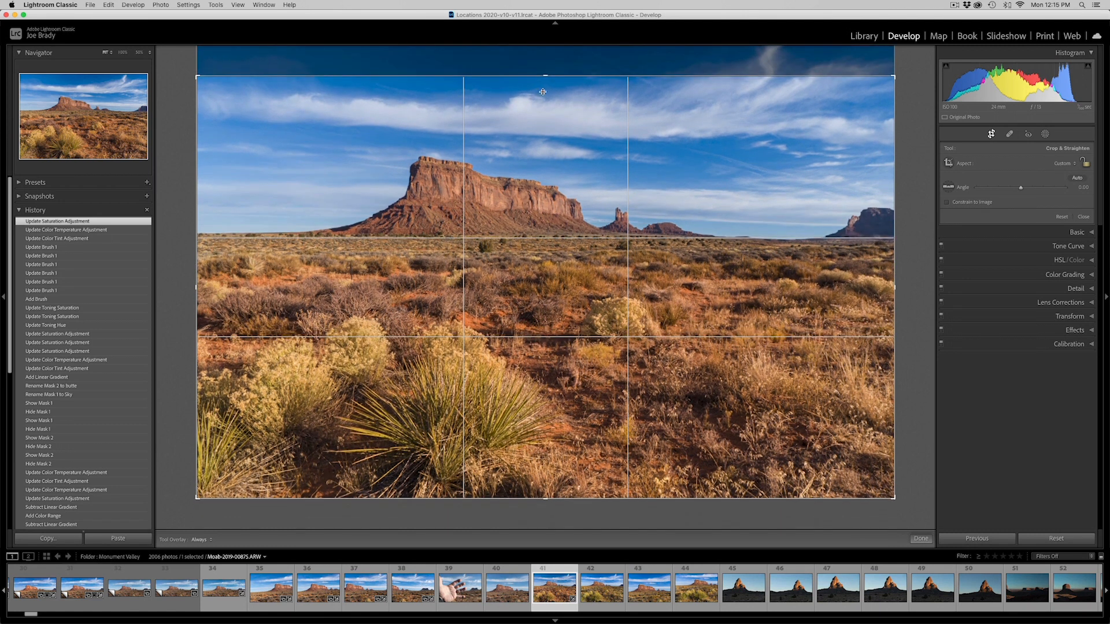
left_click_drag(546, 499, 541, 446)
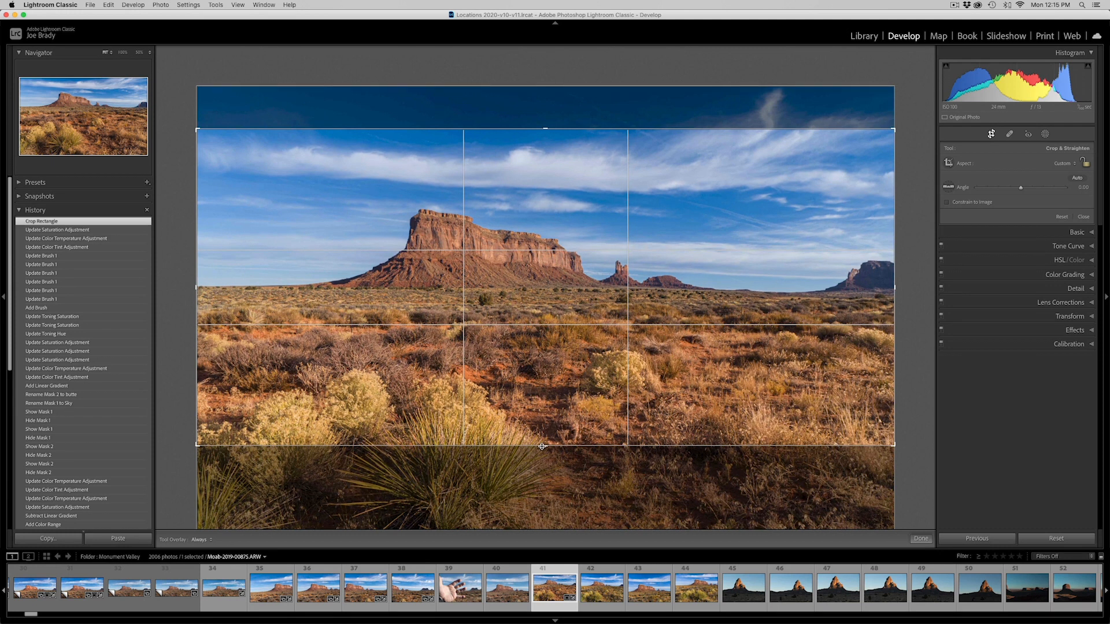
left_click_drag(542, 446, 542, 446)
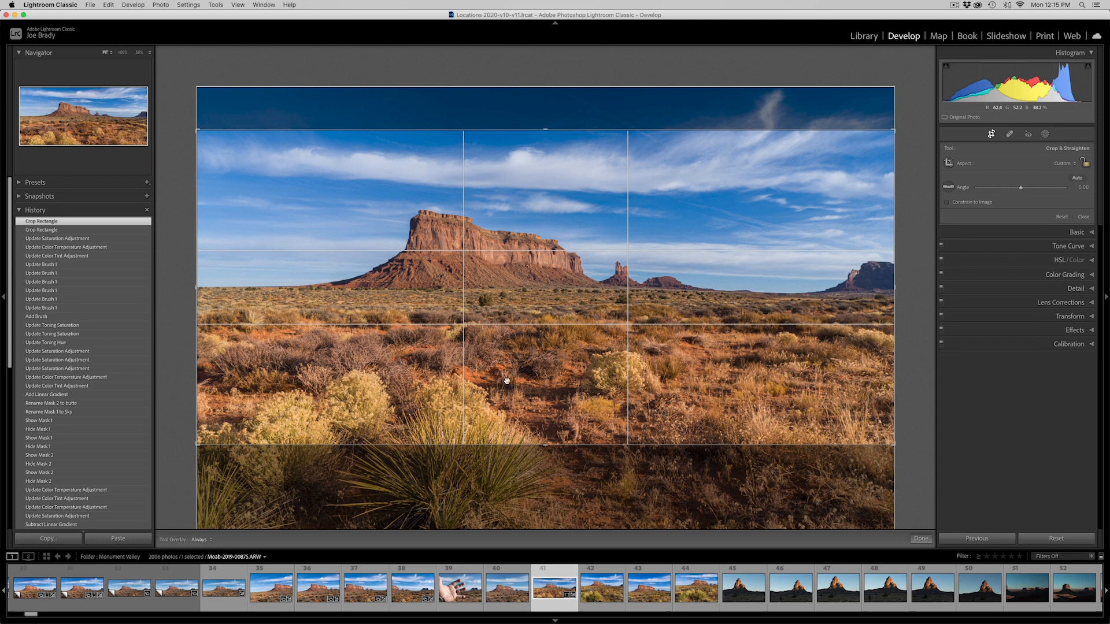
left_click_drag(545, 445, 545, 441)
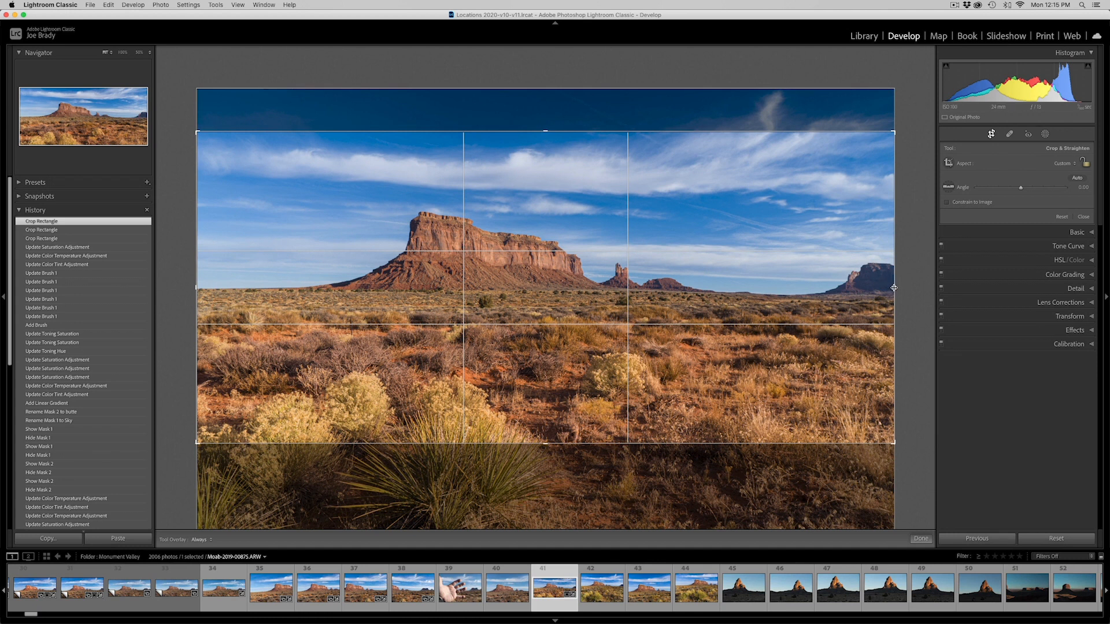
left_click_drag(894, 288, 874, 288)
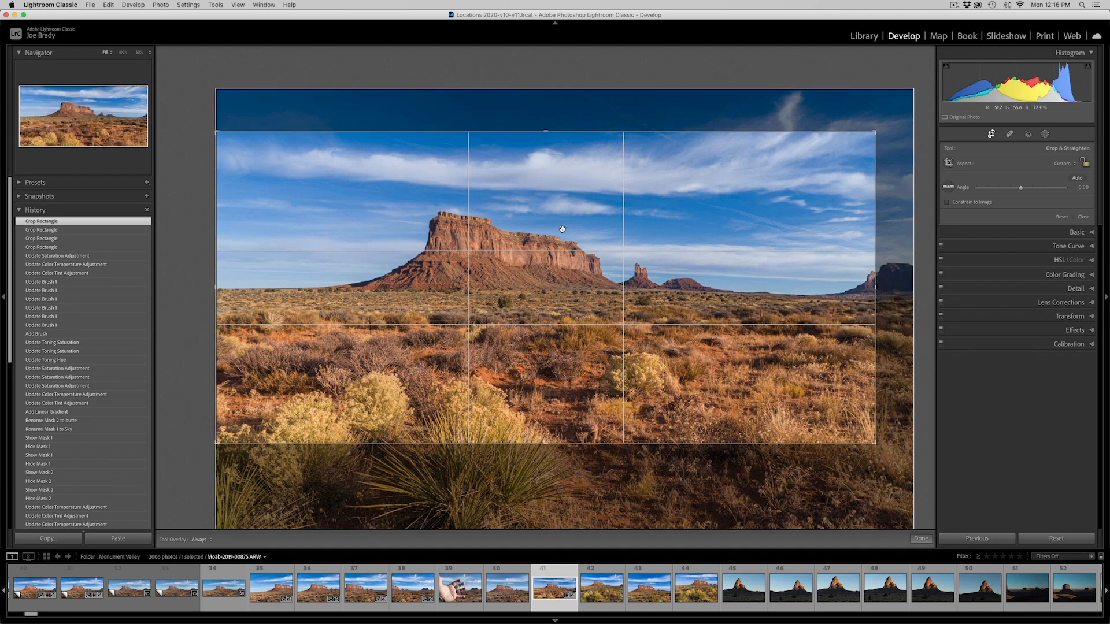
left_click(920, 539)
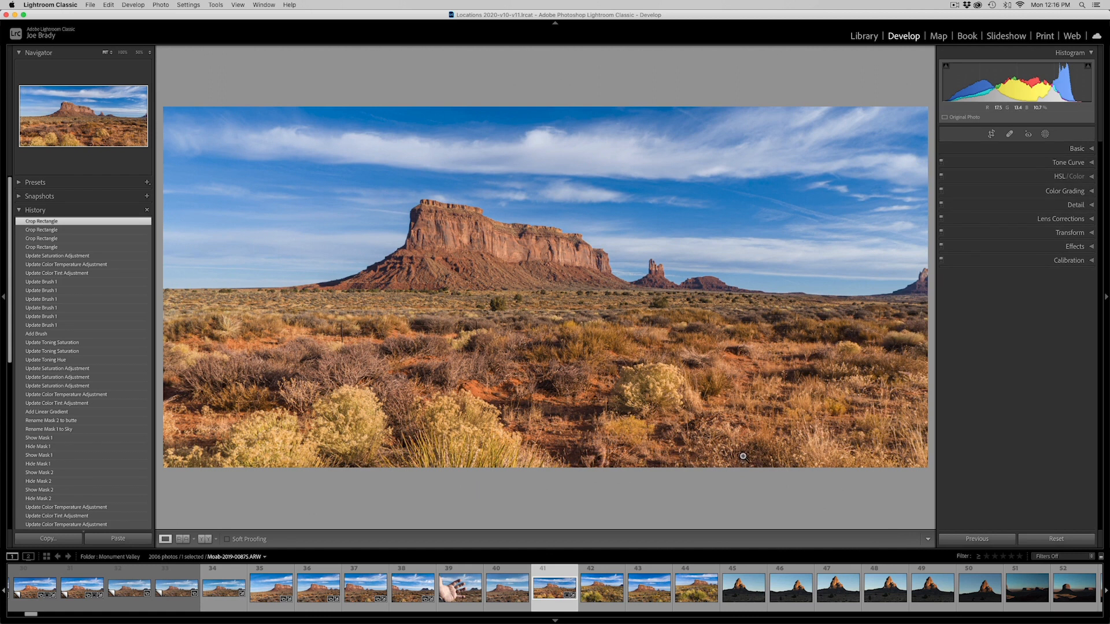
Set the butte mask's Saturation to 65, Dehaze to 15, Clarity to 12, Contrast to 12 and Exposure to 0.13 with the overlay hidden
left_click(1045, 133)
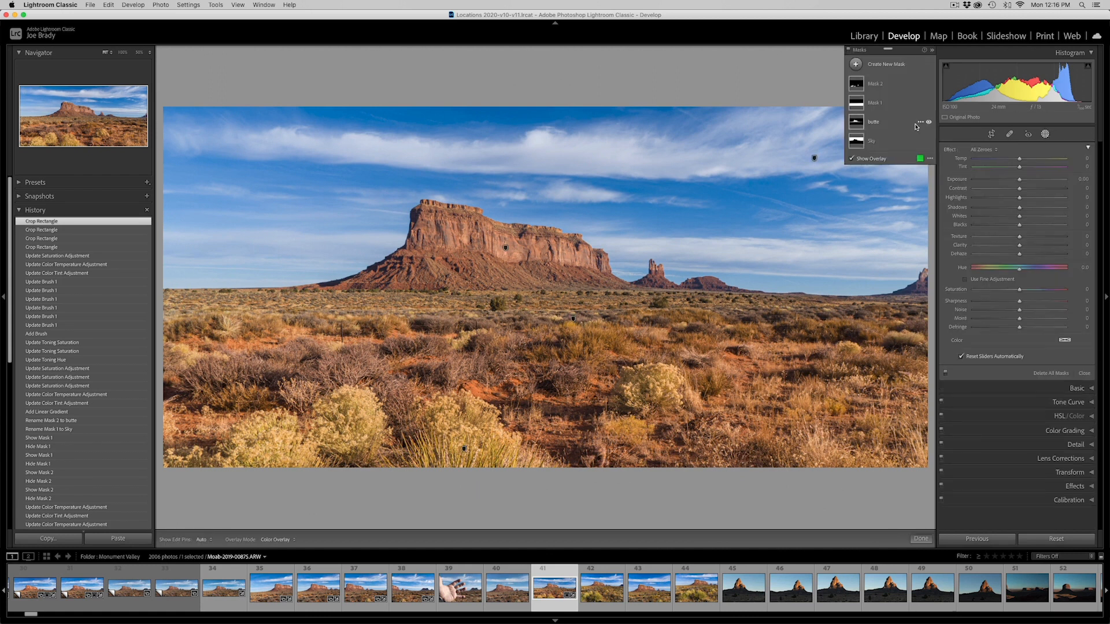
left_click(856, 122)
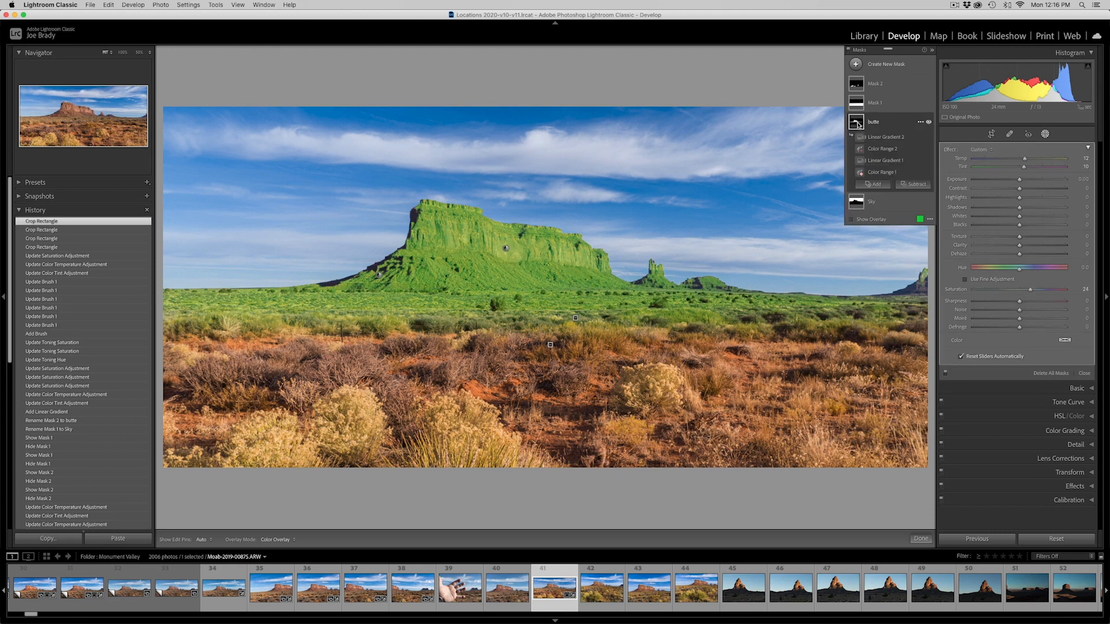
left_click(851, 221)
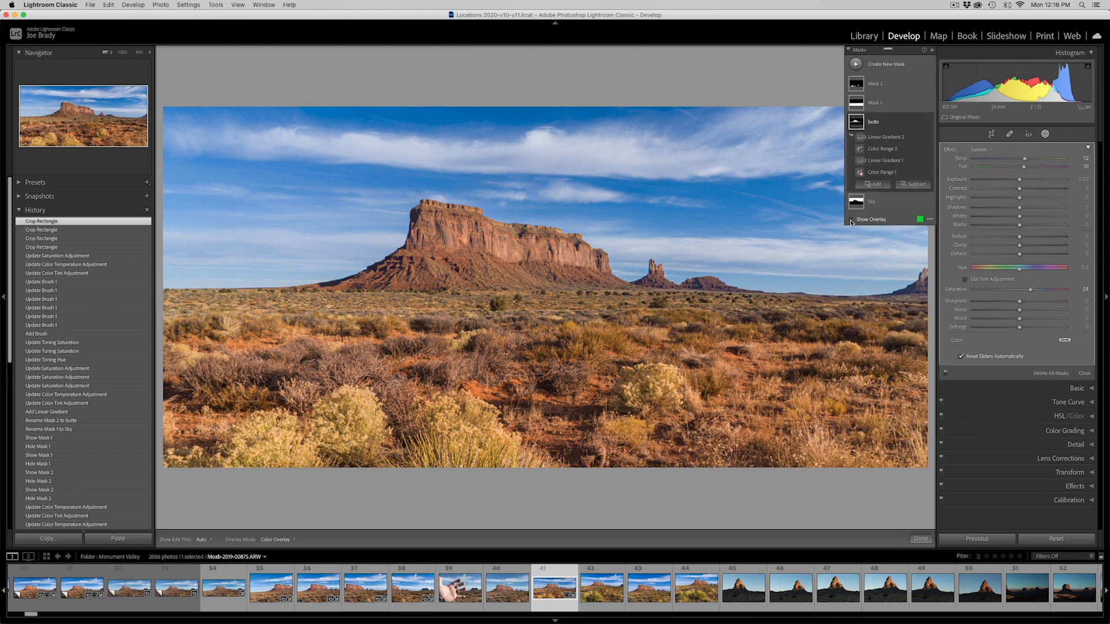
mouse_move(928, 208)
left_click_drag(1043, 290, 1042, 291)
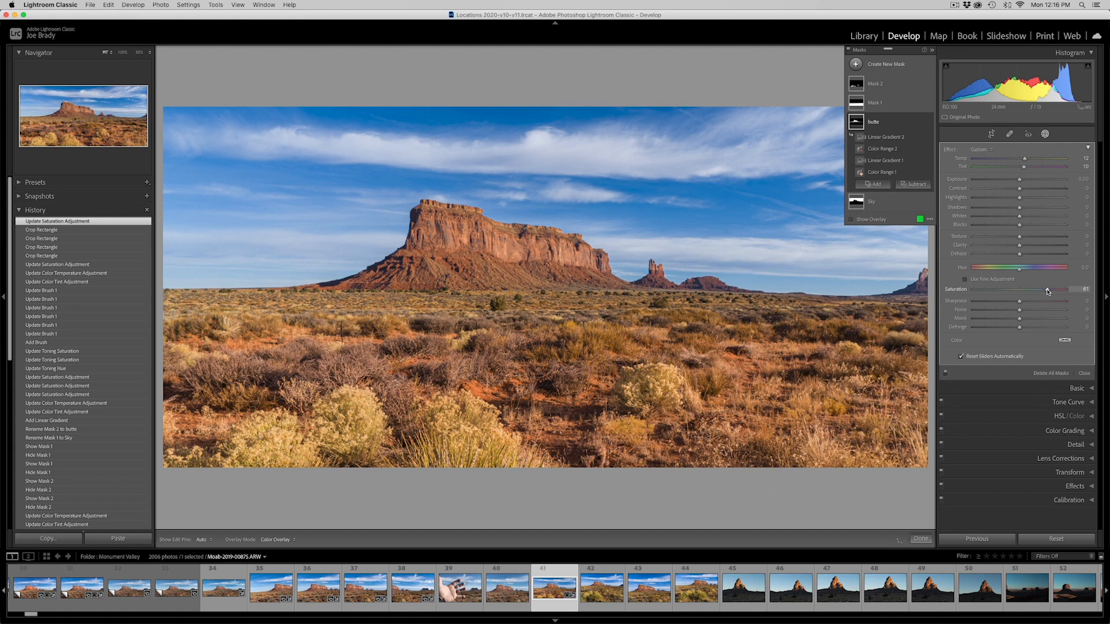
left_click_drag(1048, 292, 1048, 291)
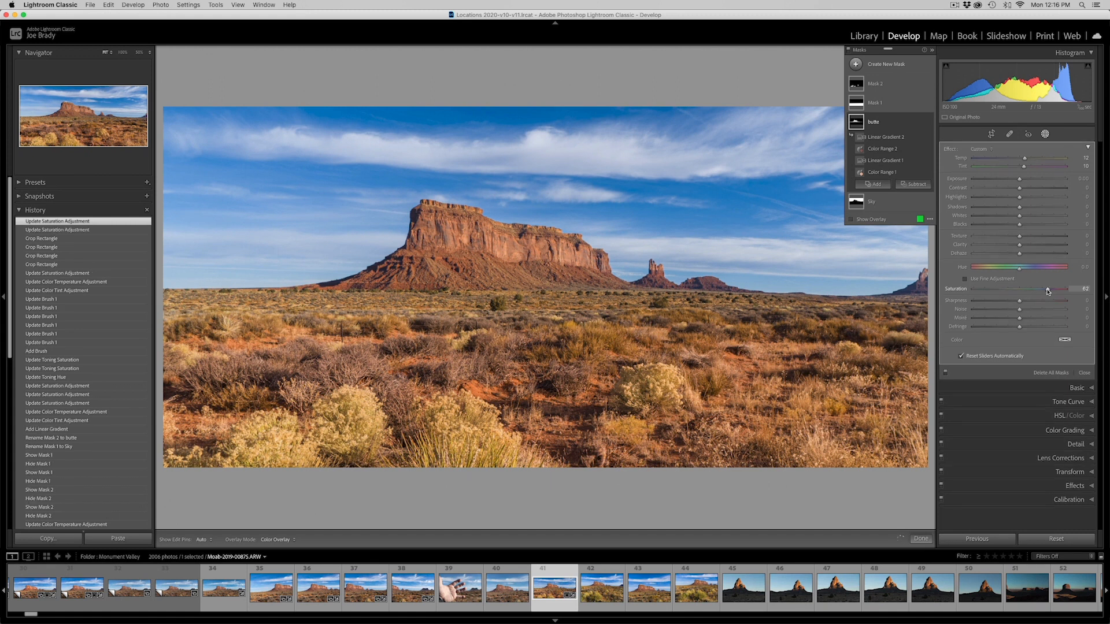
left_click_drag(1050, 291, 1025, 246)
mouse_move(1020, 181)
left_mouse_down()
mouse_move(1025, 190)
mouse_move(1021, 181)
left_mouse_up()
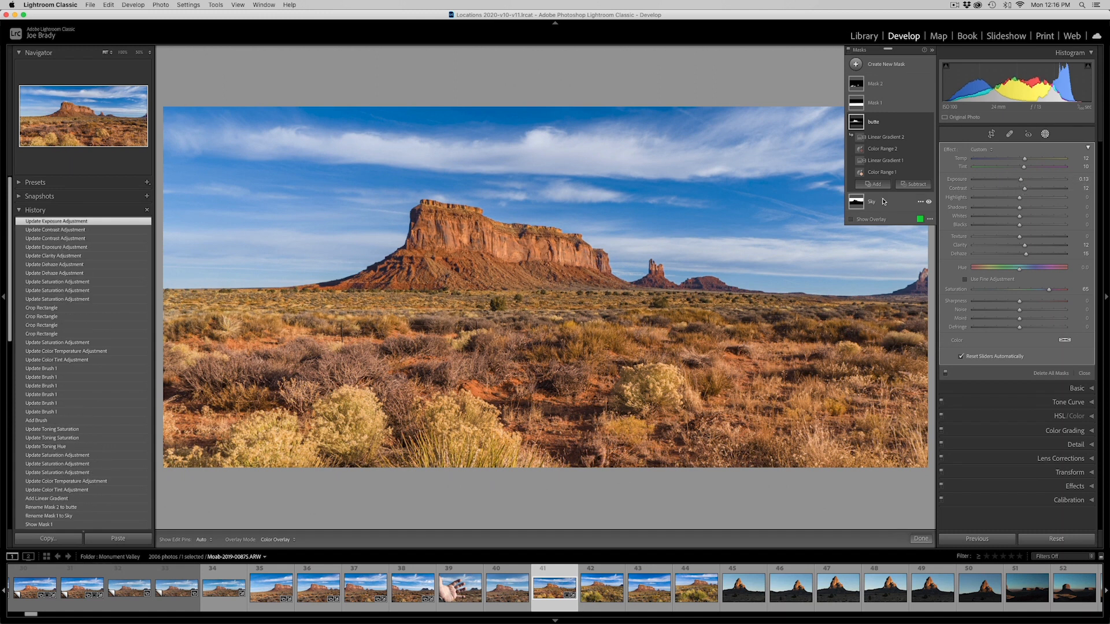
Disable and re-enable all masks to compare the photo with and without the local adjustments
left_click(848, 51)
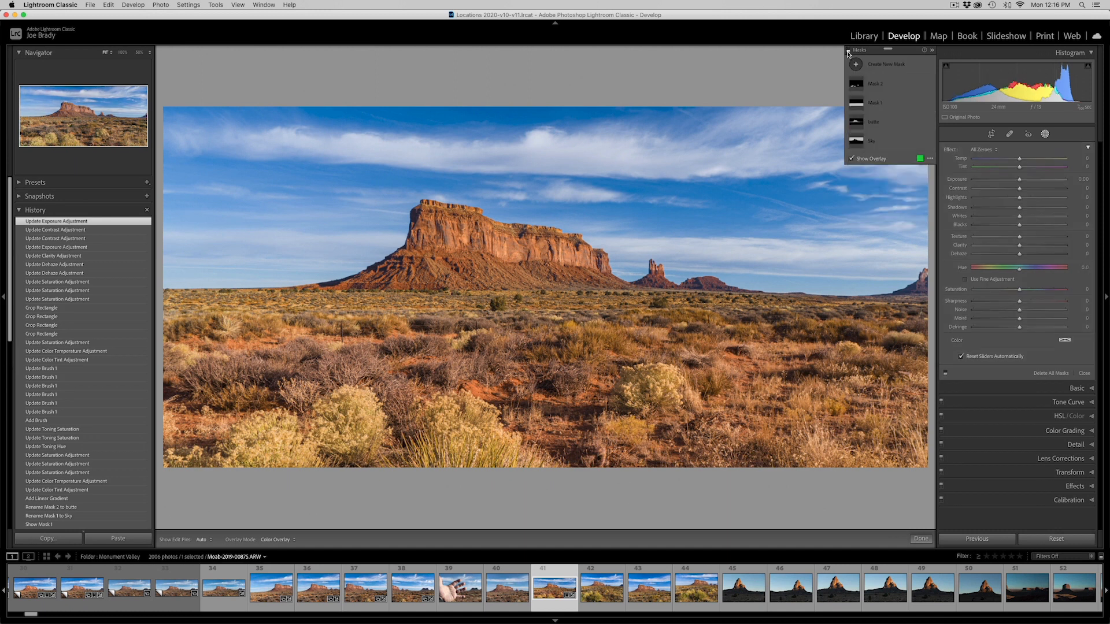
left_click(848, 51)
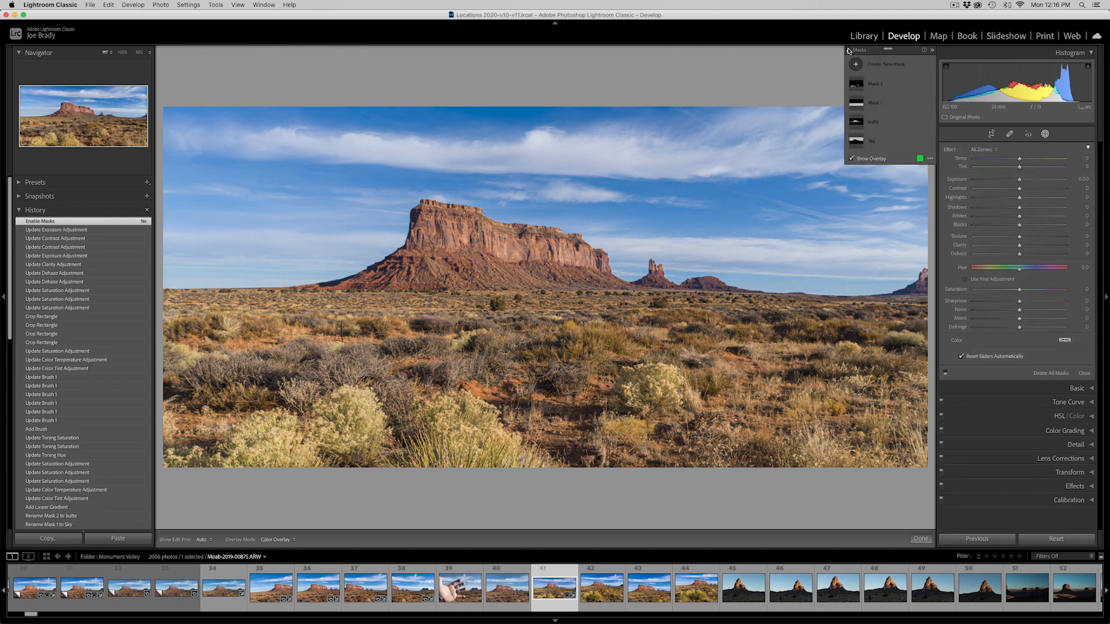
left_click(848, 51)
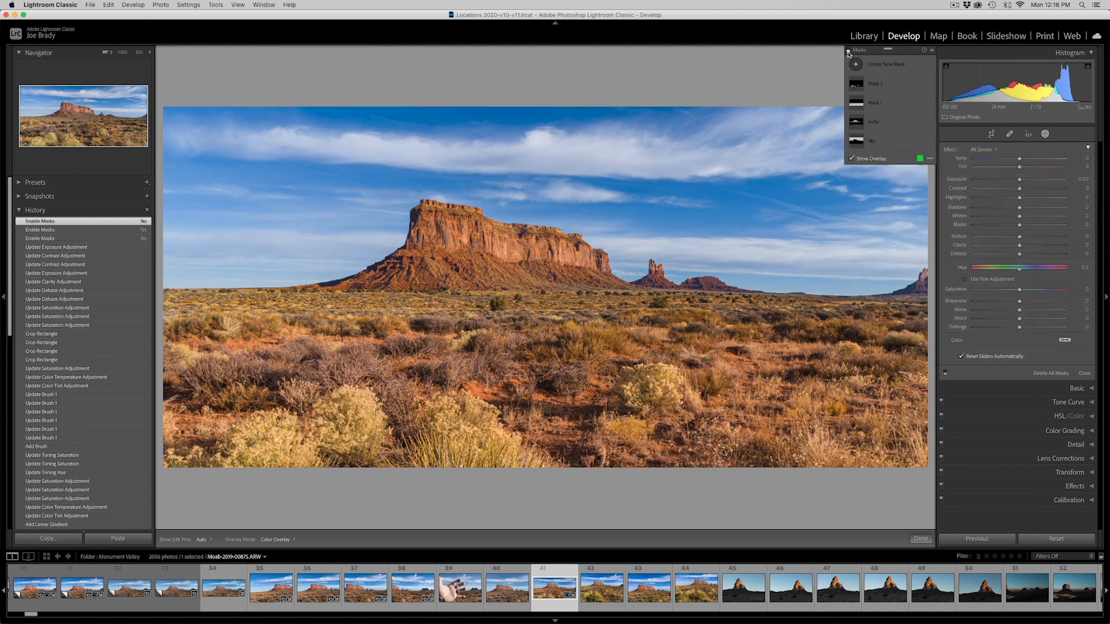
left_click(849, 51)
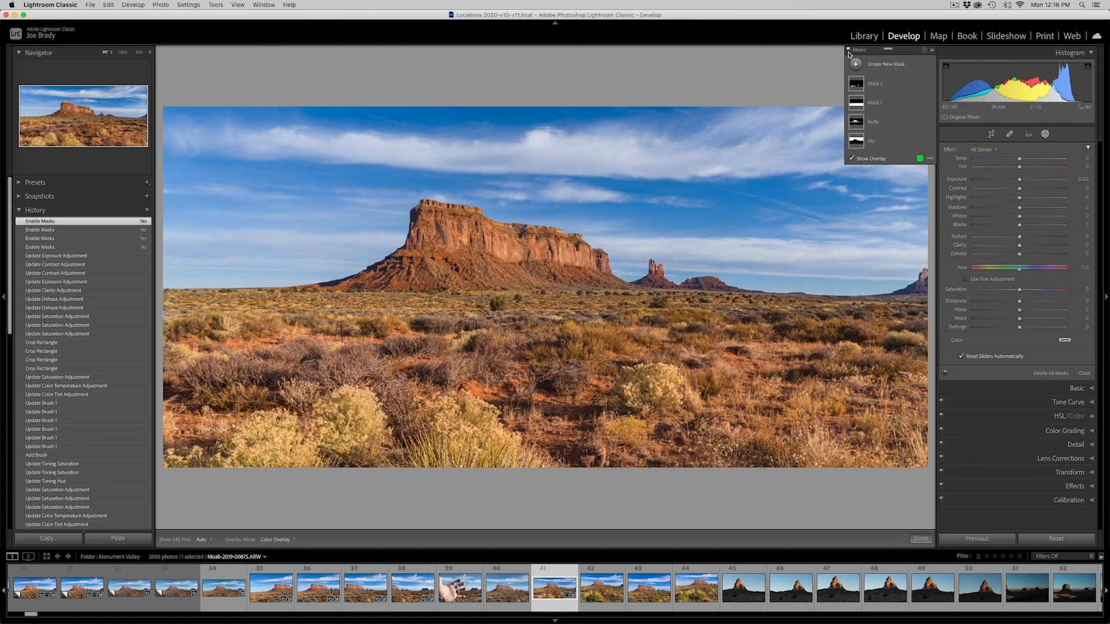
Collapse the floating Masks panel, dock it beneath the tool strip and close masking
left_click(933, 51)
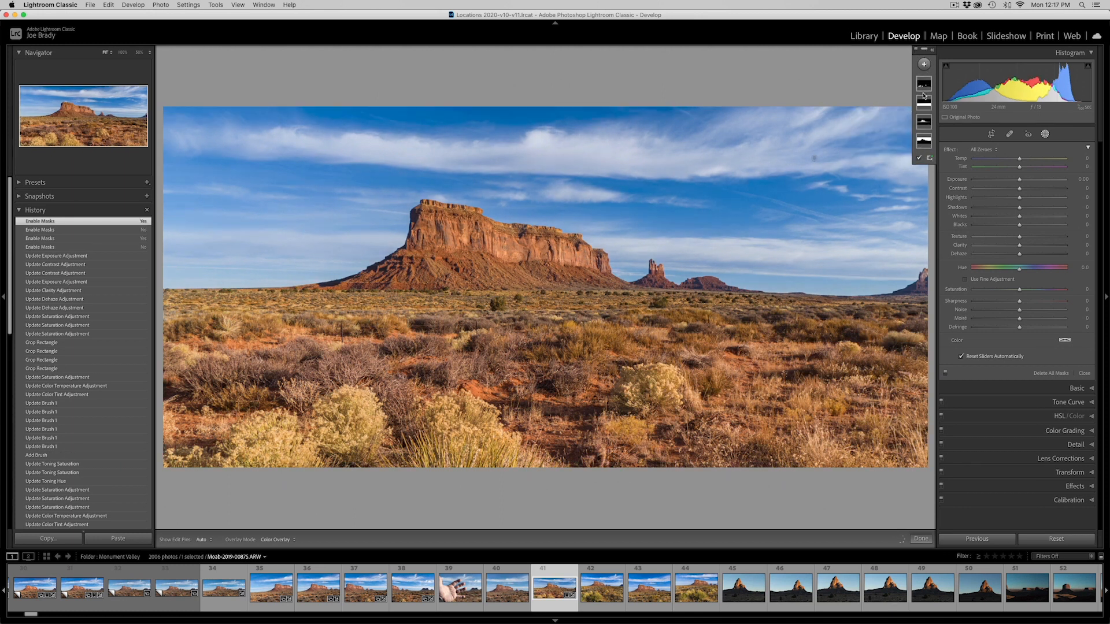
left_click_drag(923, 49, 1012, 136)
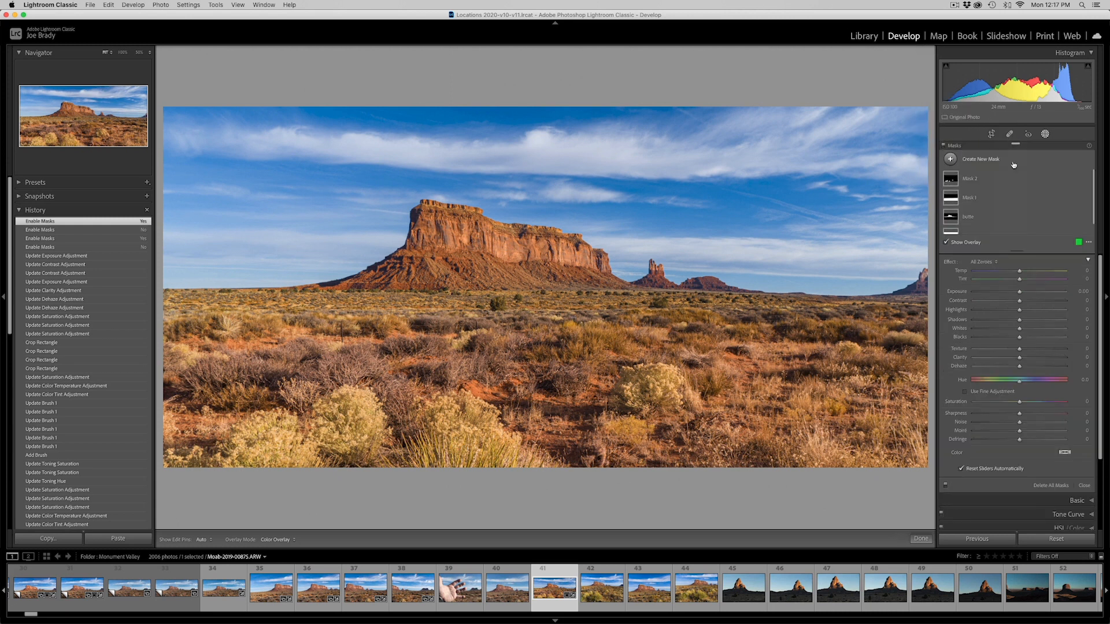
left_click(920, 538)
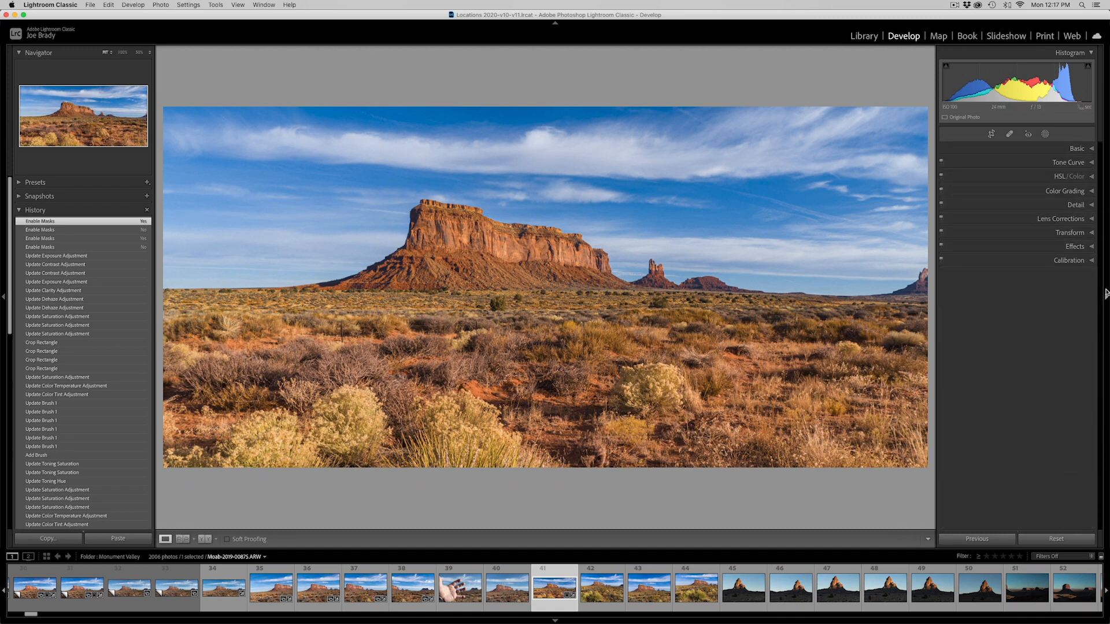
Darken the photo's edges with a Highlight Priority post-crop vignette Amount of -12
left_click(1074, 247)
left_click_drag(1018, 276, 1015, 277)
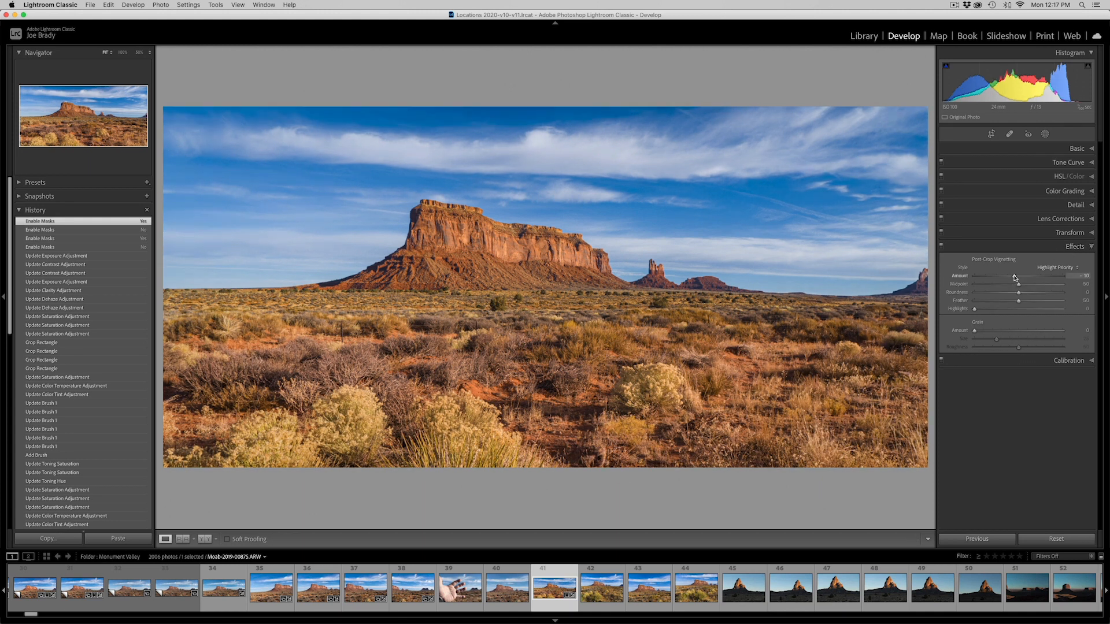
left_click_drag(1015, 277, 1013, 277)
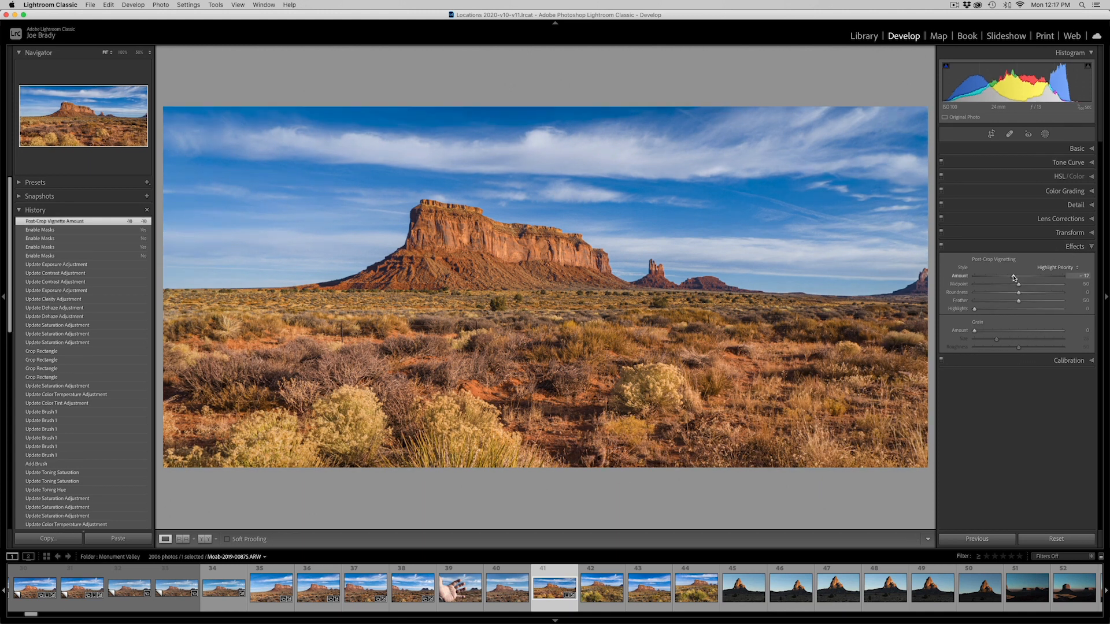
Create a Radial Gradient mask as a wide, flat ellipse centred on the butte and horizon
left_click(1045, 135)
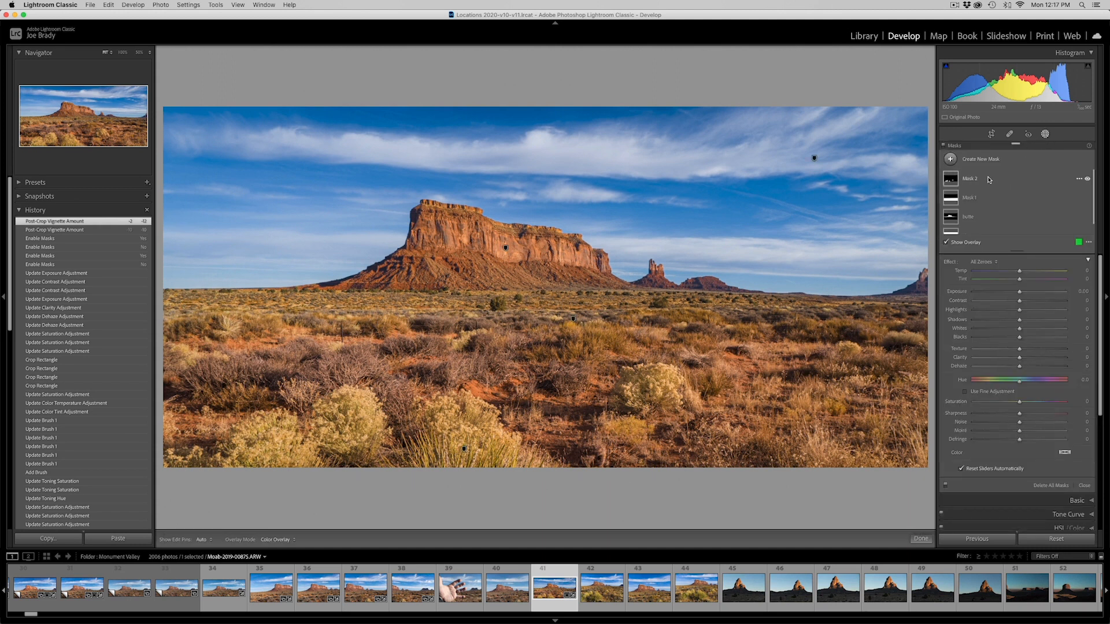
left_click(951, 160)
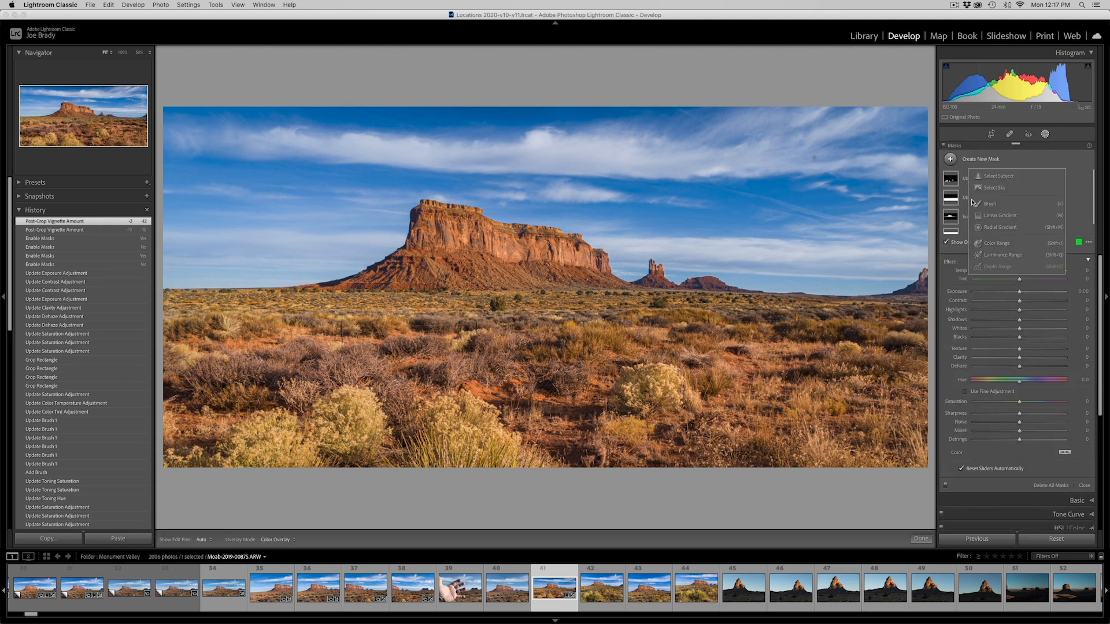
left_click(986, 227)
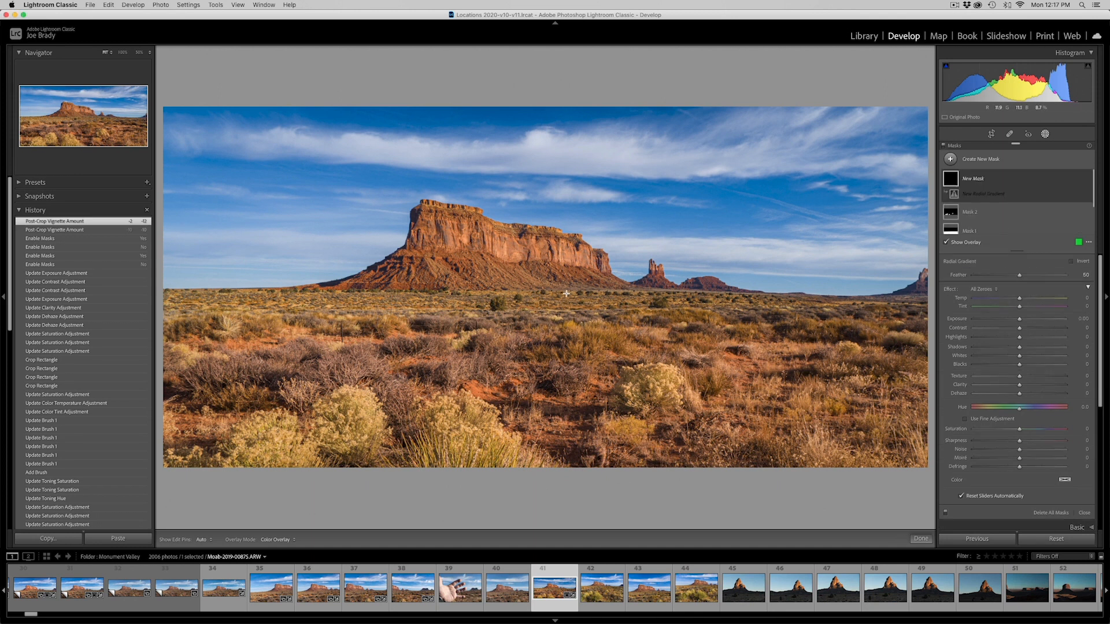
left_click_drag(510, 291, 891, 363)
left_click_drag(510, 289, 544, 279)
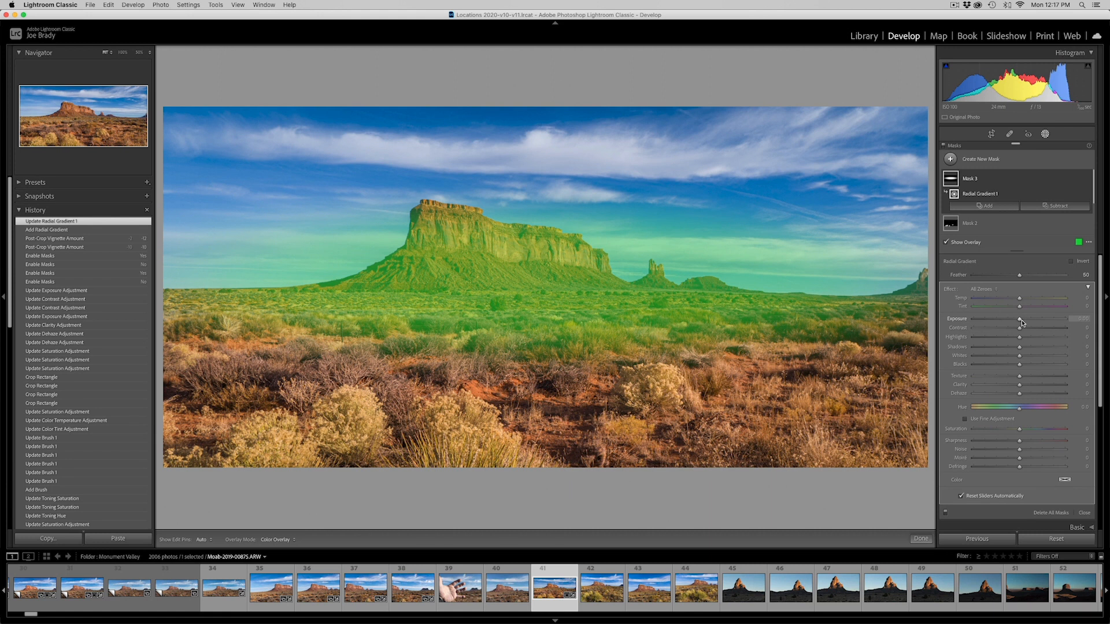
Hide the overlay, raise the radial gradient mask's Exposure to about 0.32 and preview the closed edit full screen
key("o")
left_click_drag(1020, 322, 1023, 321)
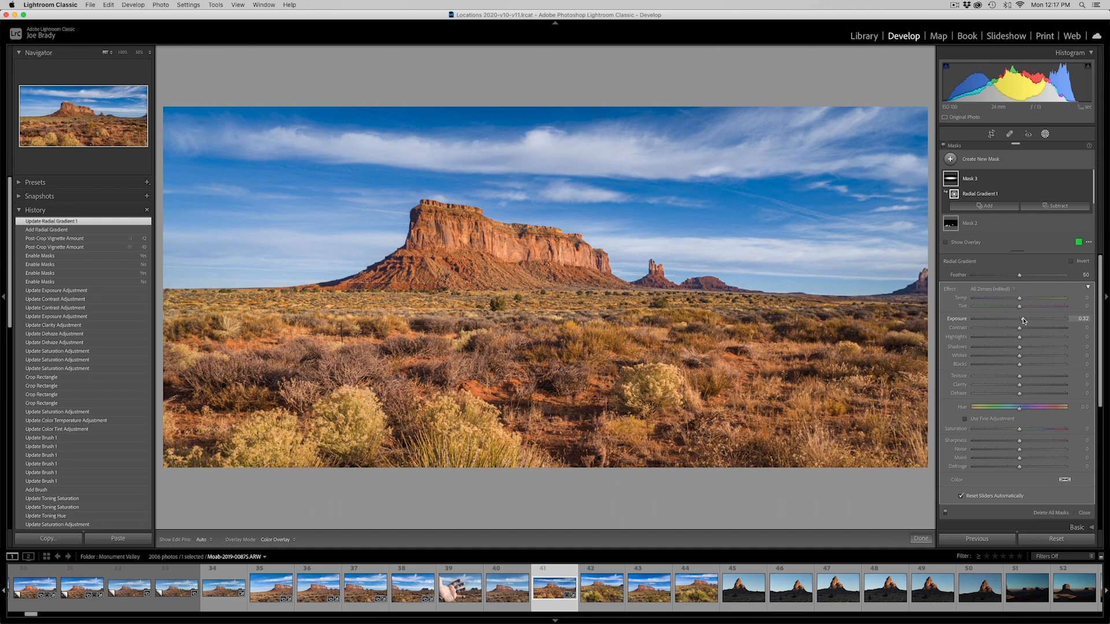
left_click_drag(1023, 320, 1024, 321)
left_click(924, 539)
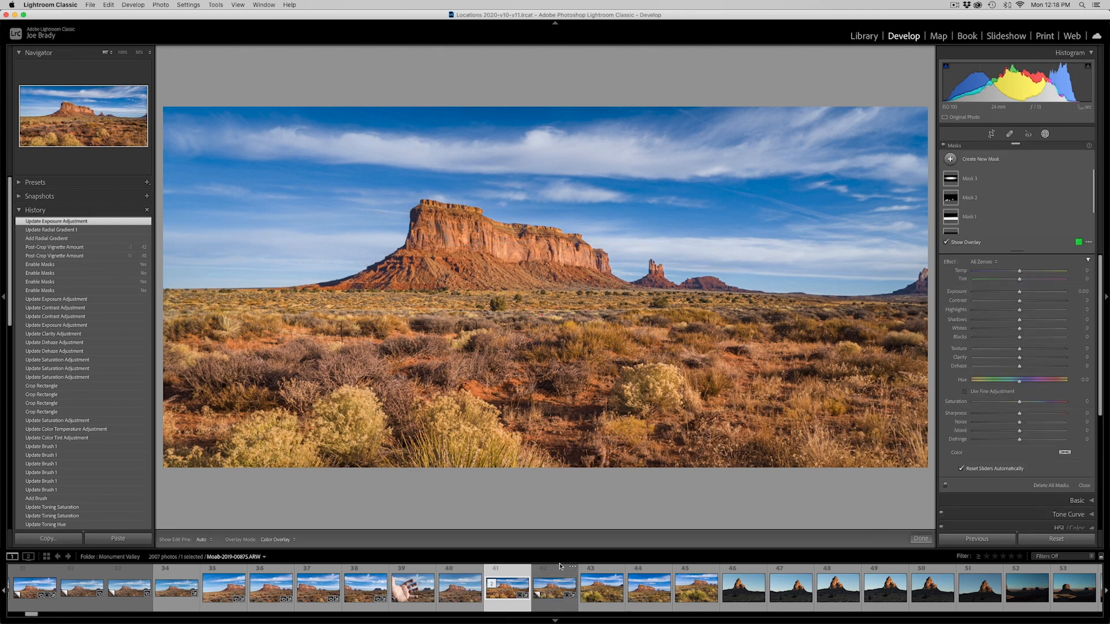
key("f")
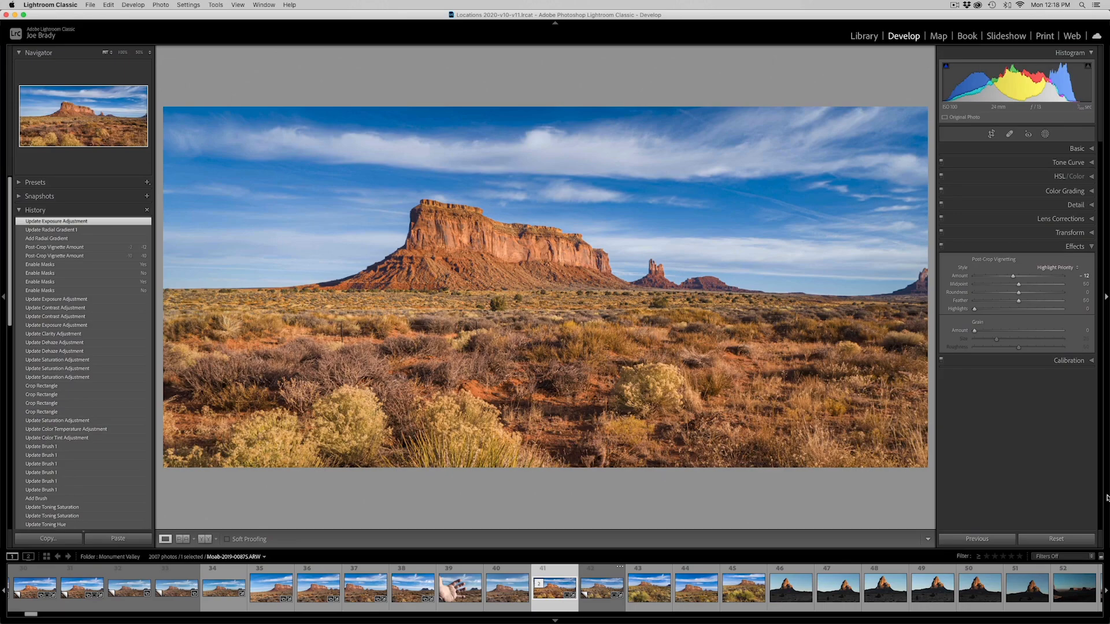
Reopen masking and reduce the Sky mask's Saturation to -9
left_click(1045, 134)
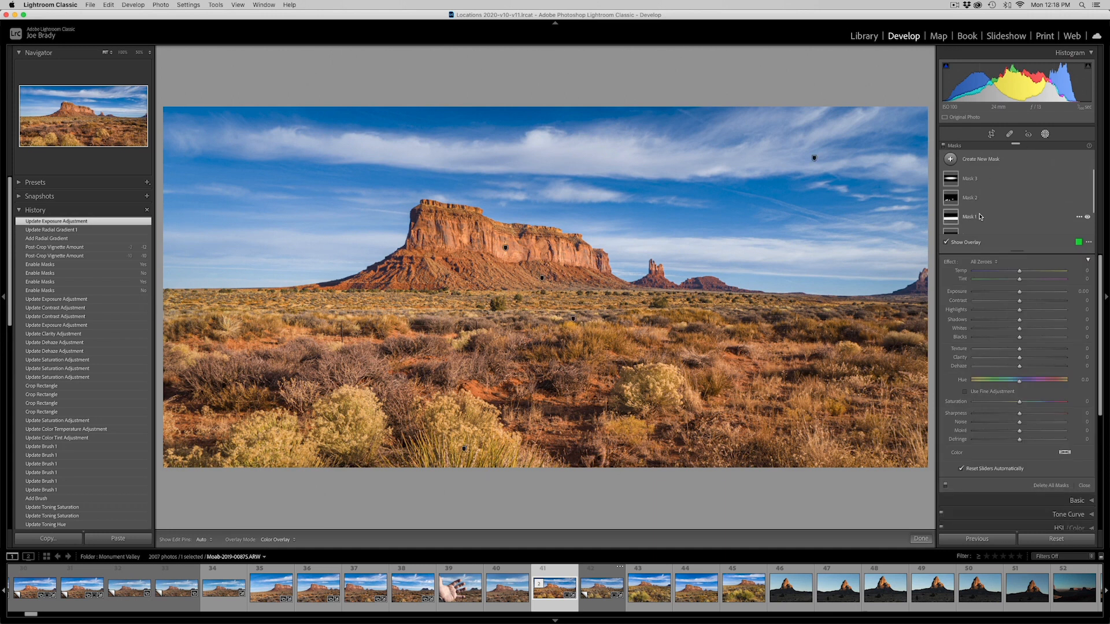
scroll(995, 211, "down", 3)
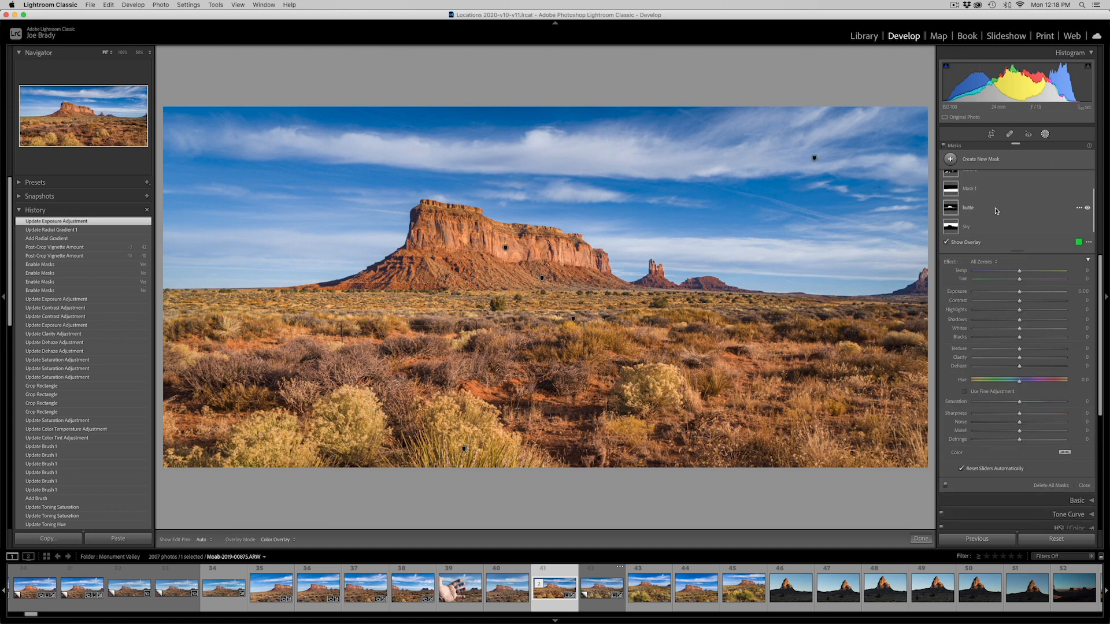
left_click(960, 225)
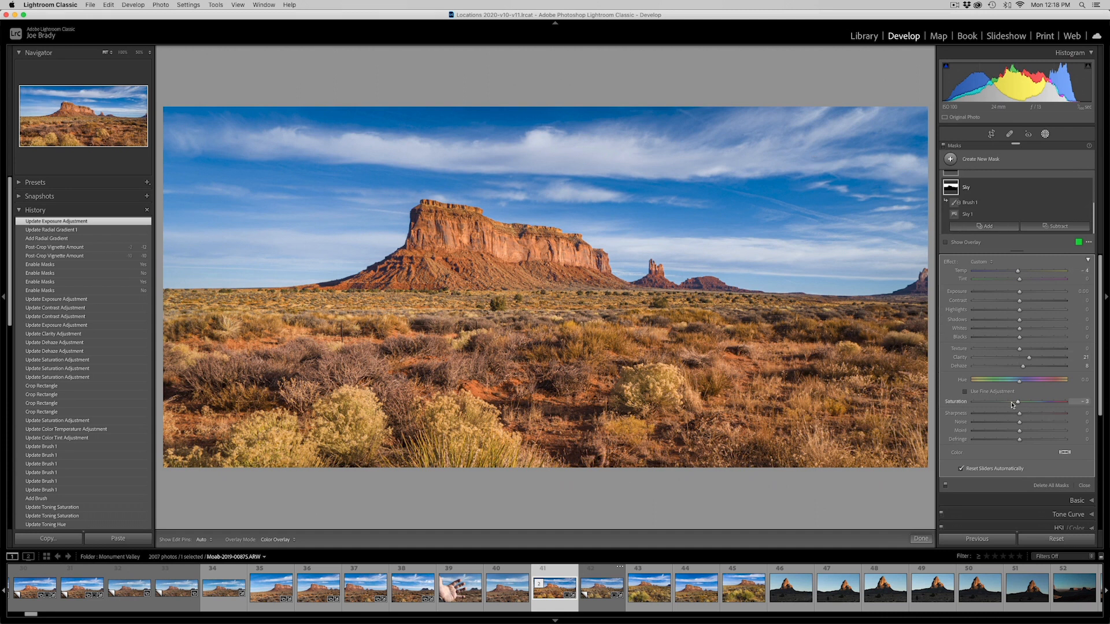
left_click_drag(1010, 403, 1015, 398)
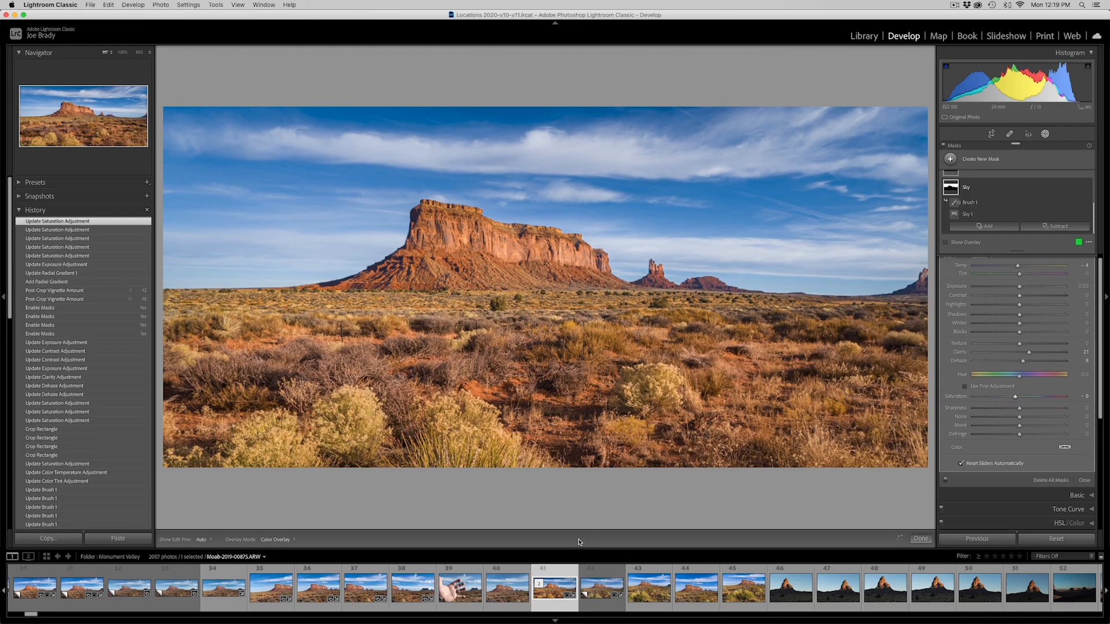